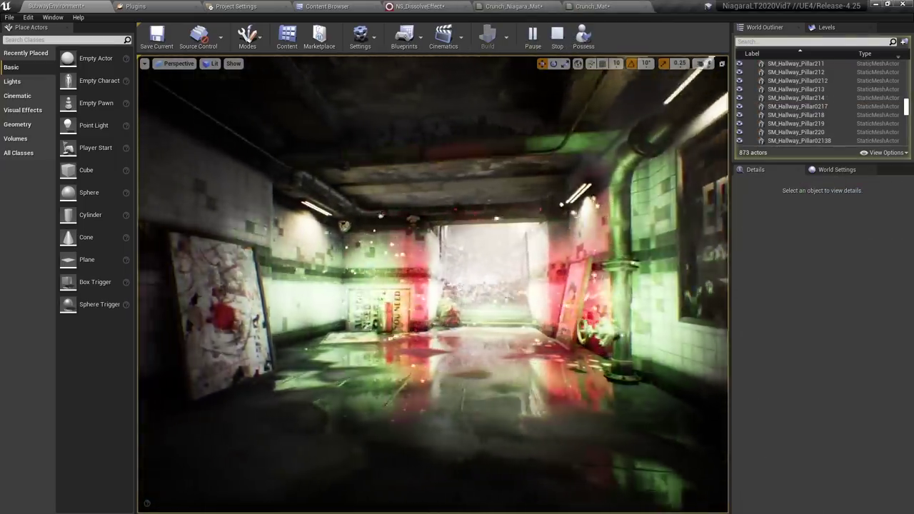
Step: Press F8 to retake control of the character and end the robot-dissolve play session
key(F8)
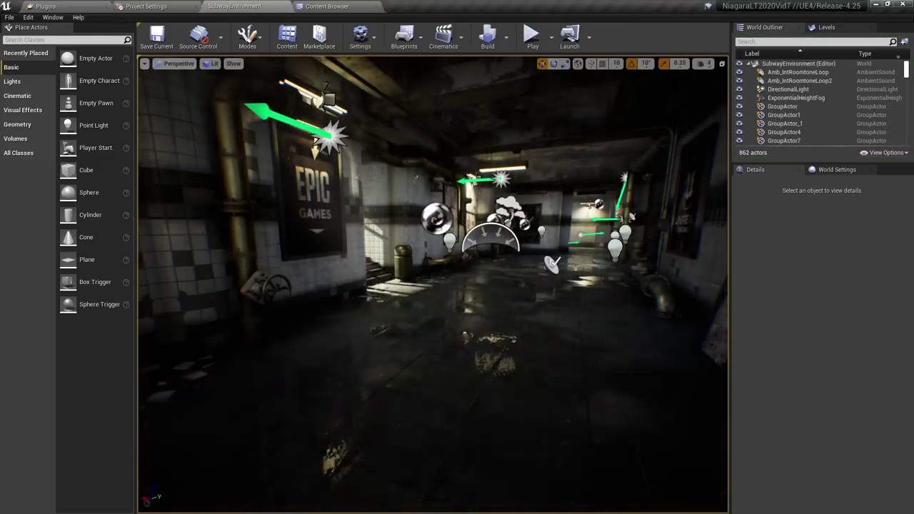
Step: In the Content Browser's root Content folder, start a new FX > Niagara System asset
click(338, 7)
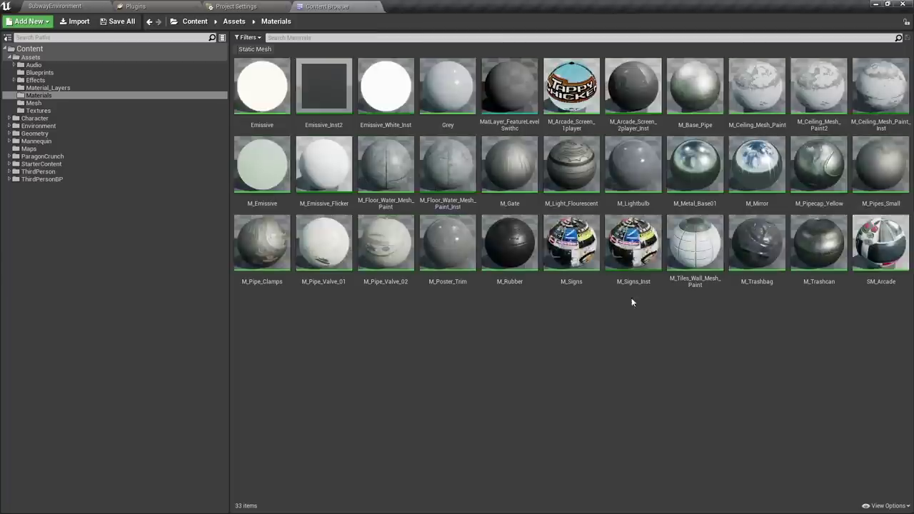
click(39, 52)
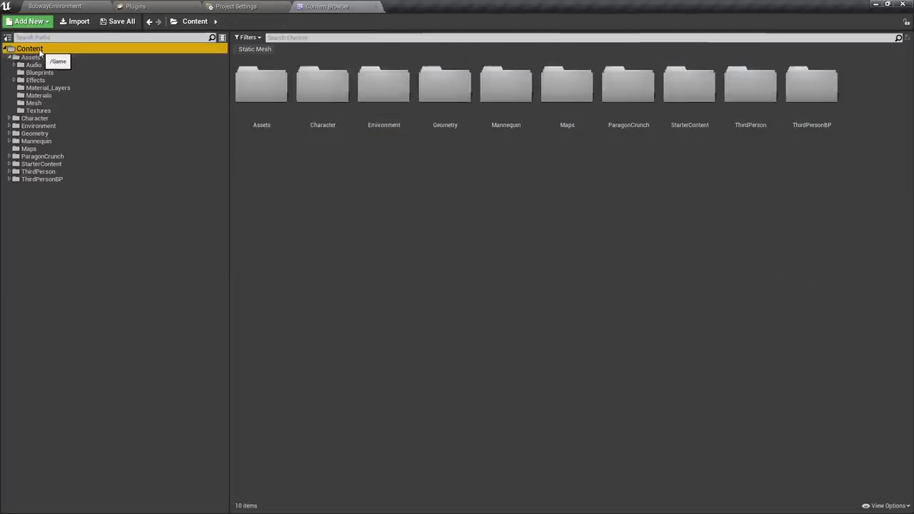
right_click(364, 208)
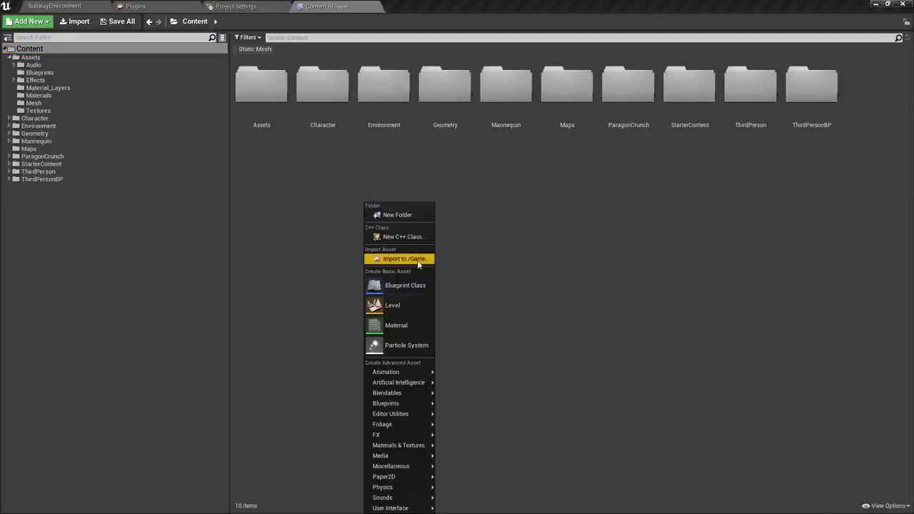
mouse_move(396, 435)
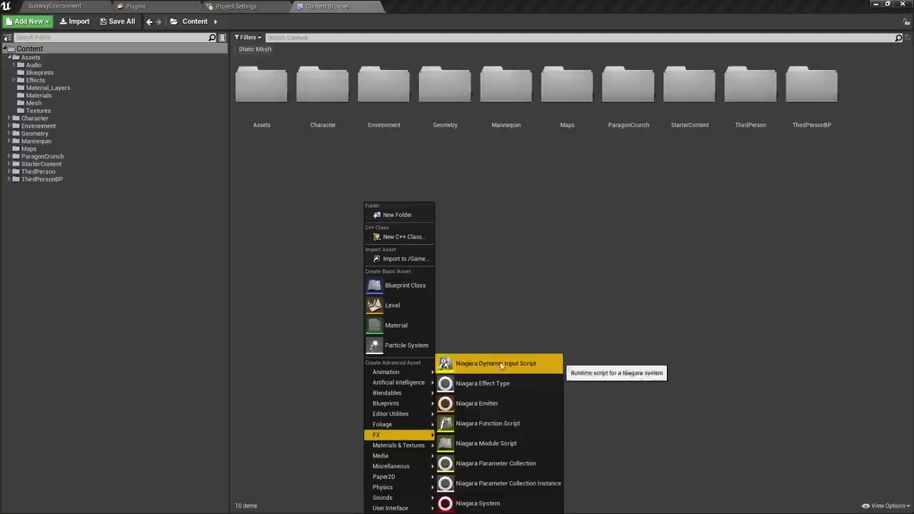
click(530, 503)
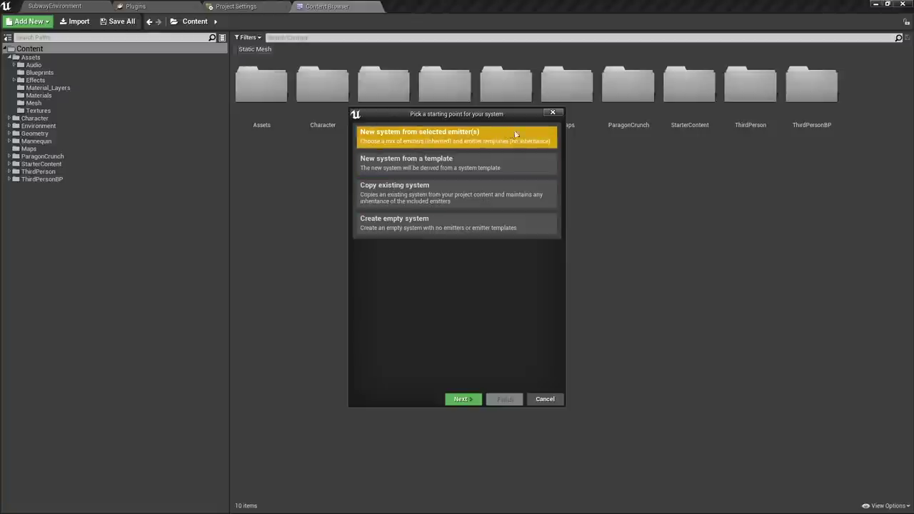
Step: Create the system from selected emitters, including only the Empty emitter template
click(447, 163)
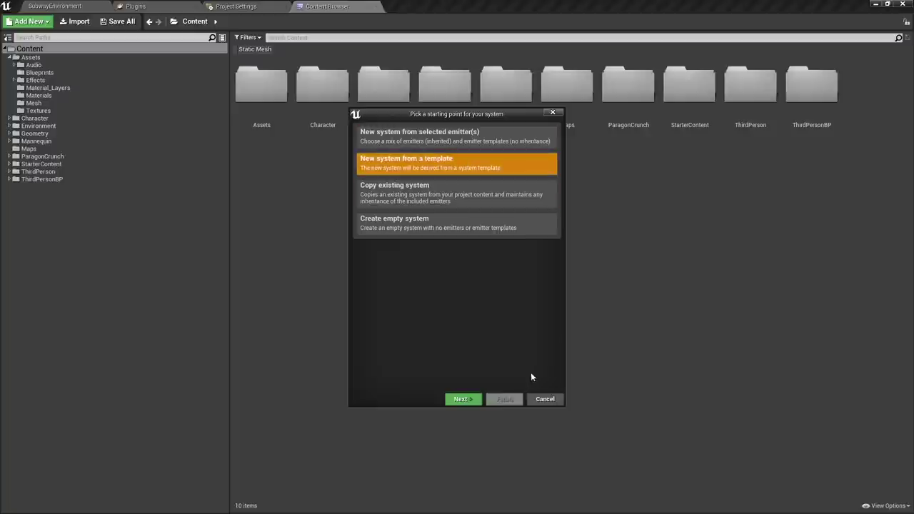
click(462, 399)
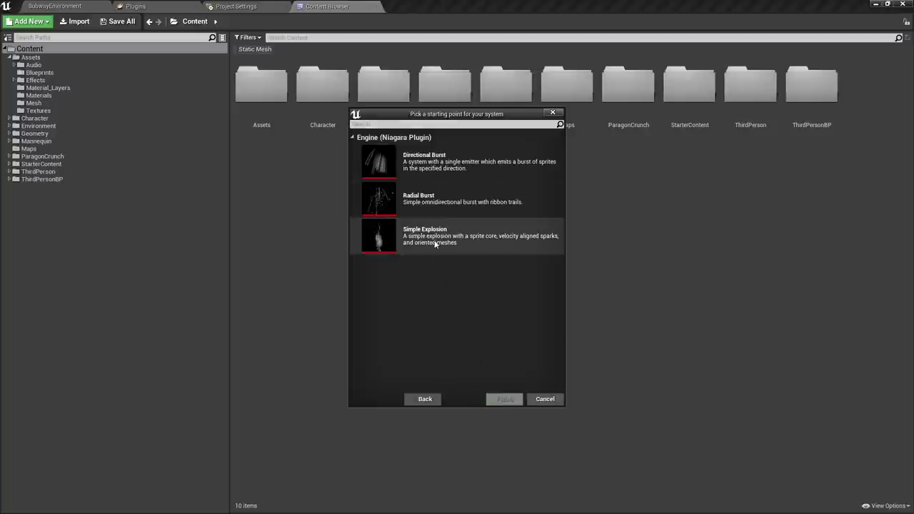
click(425, 400)
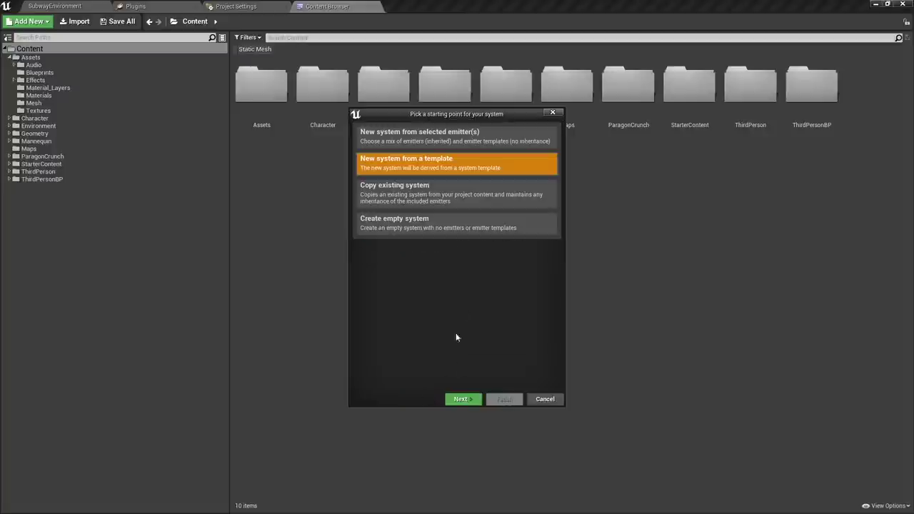
click(456, 143)
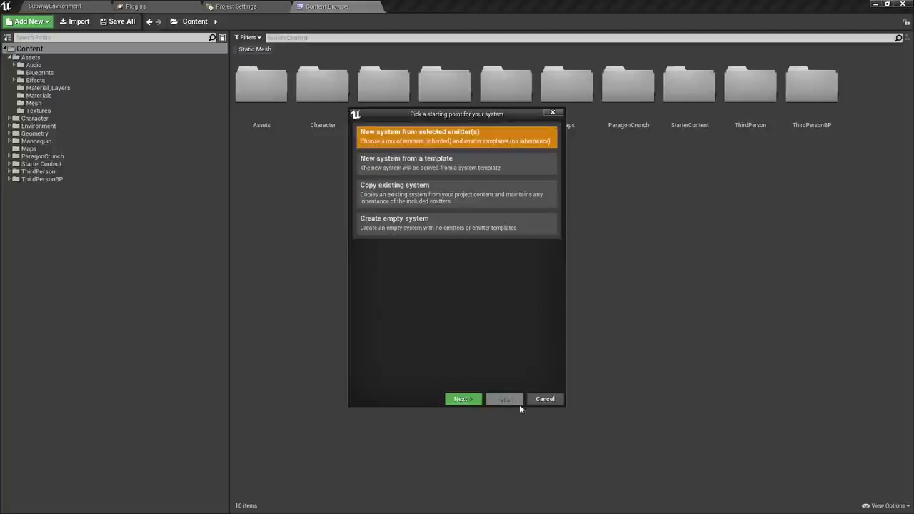
click(462, 400)
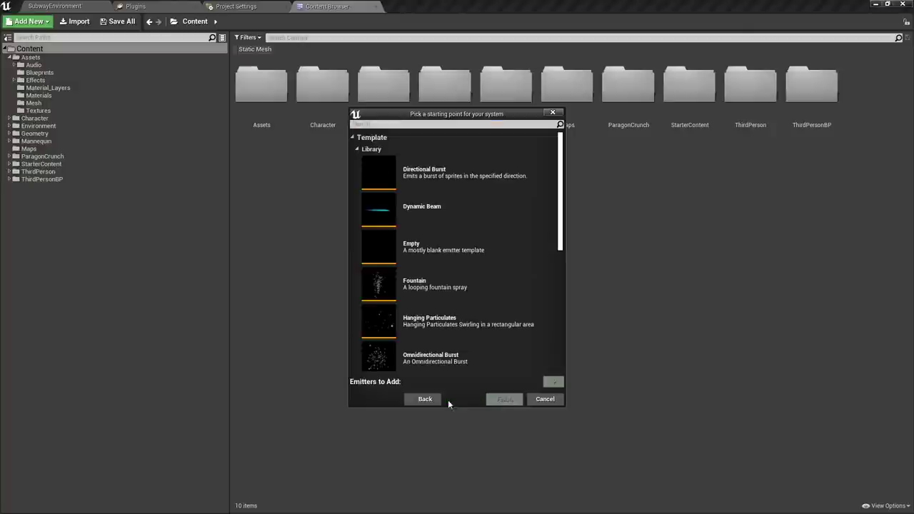
click(416, 255)
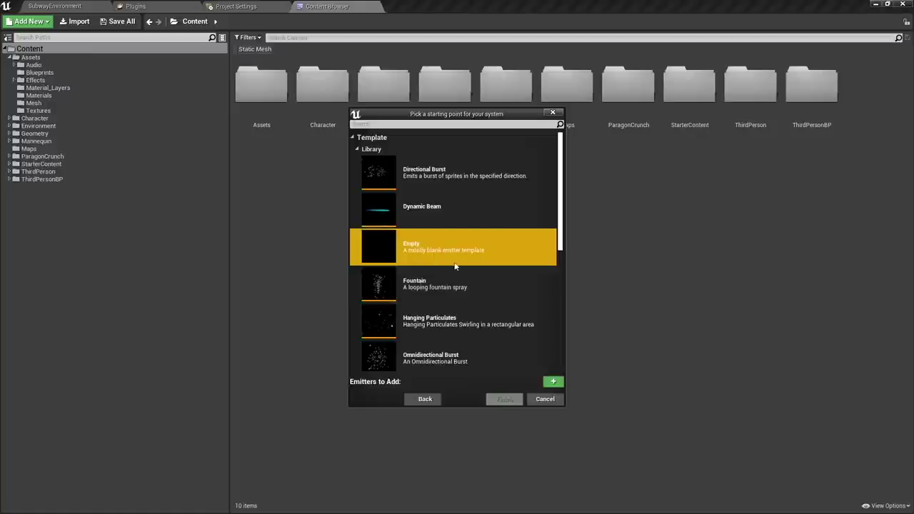
click(553, 381)
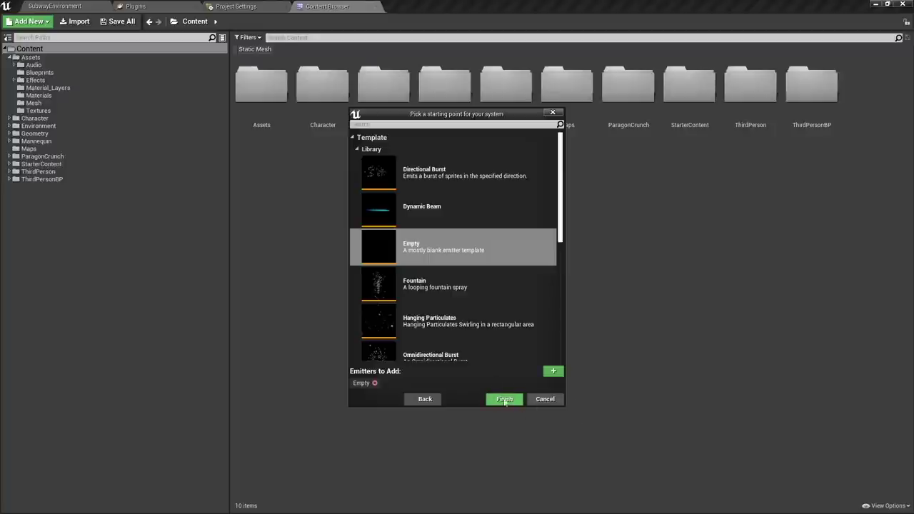
click(505, 400)
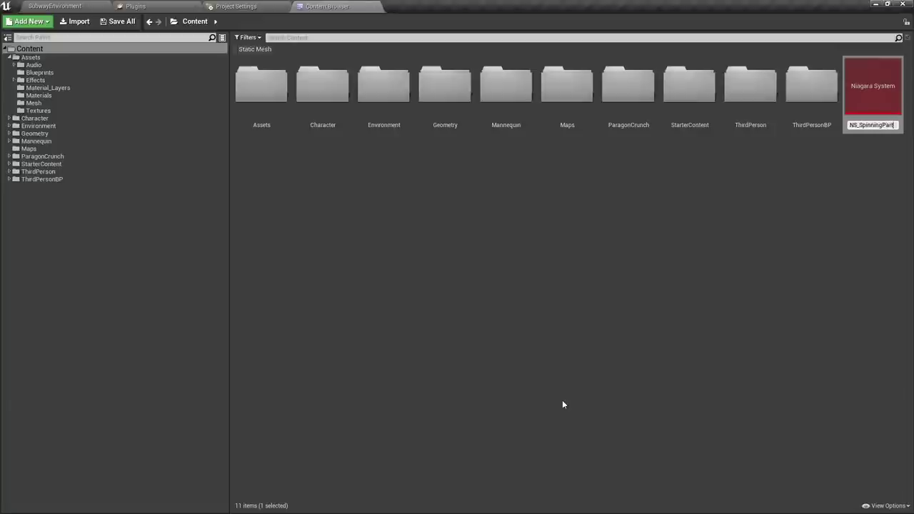
Step: Confirm the name NS_SpinningParticles, dock its editor in the main window, and select the Empty emitter
key(Return)
key(Return)
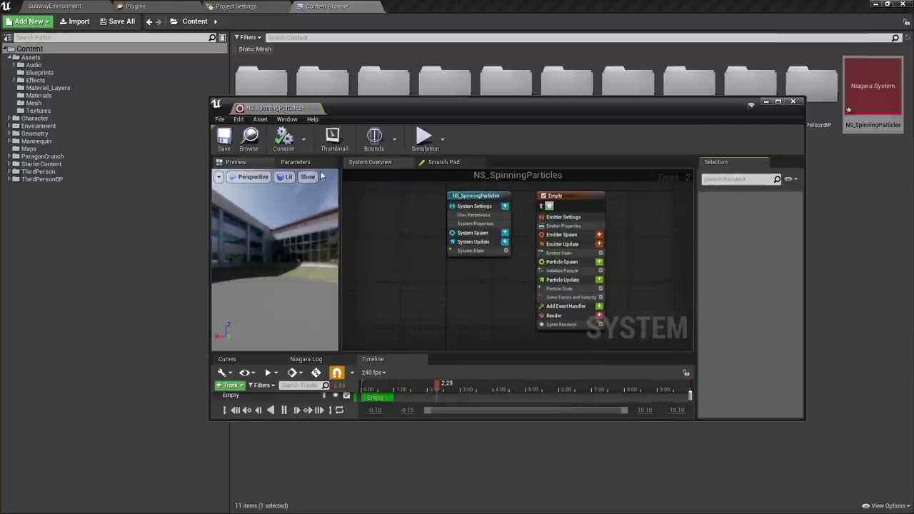
drag(272, 107, 425, 7)
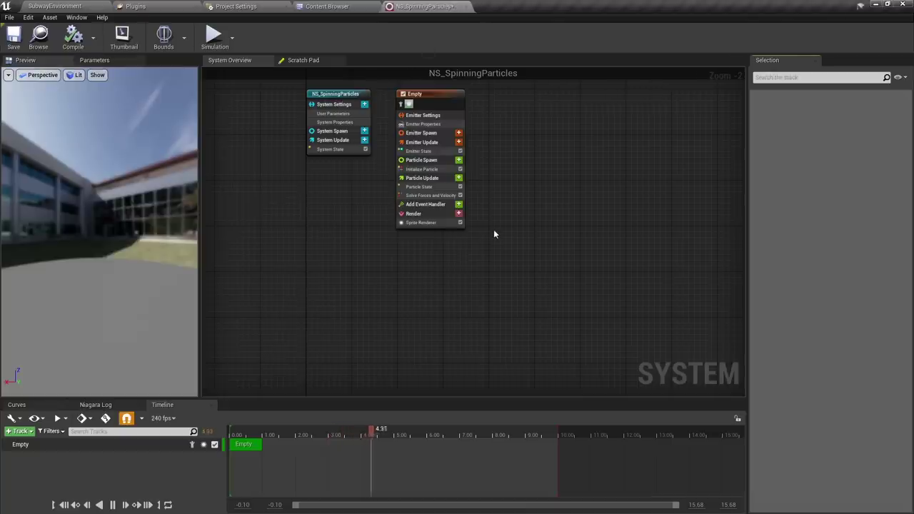
scroll(493, 233, up, 3)
click(449, 164)
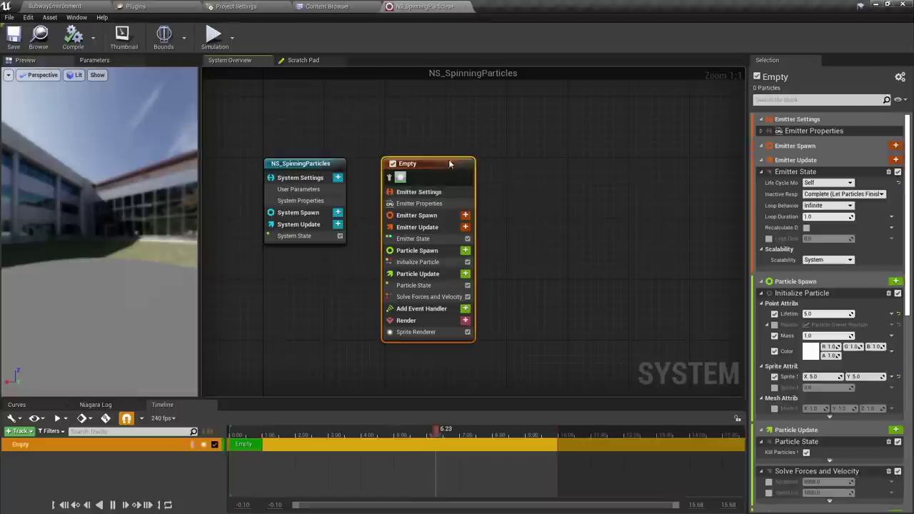
Step: Copy and paste the Empty emitter, undo the duplicate, and recentre the graph view
right_click(38, 446)
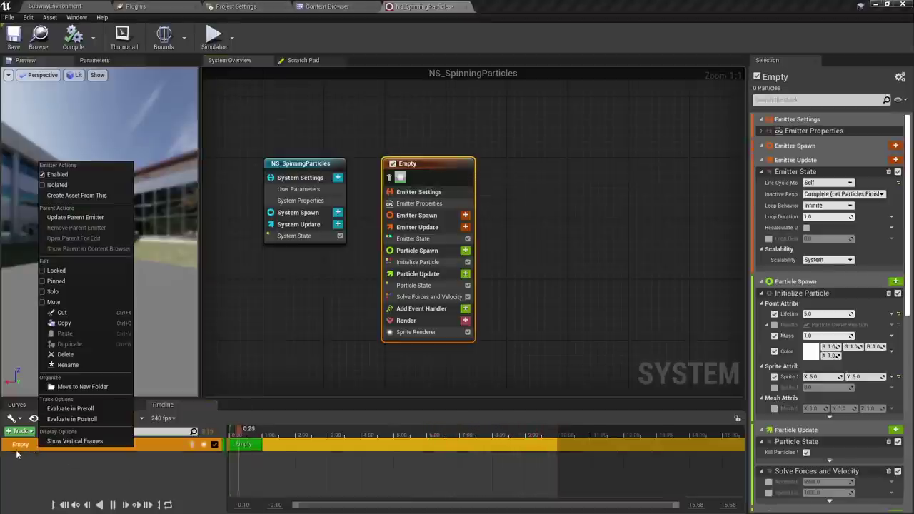
click(63, 323)
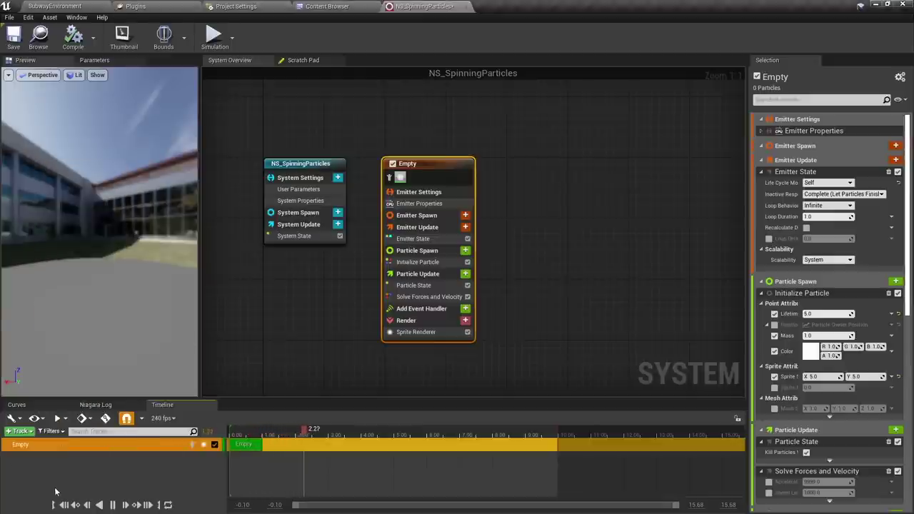
right_click(49, 464)
click(68, 486)
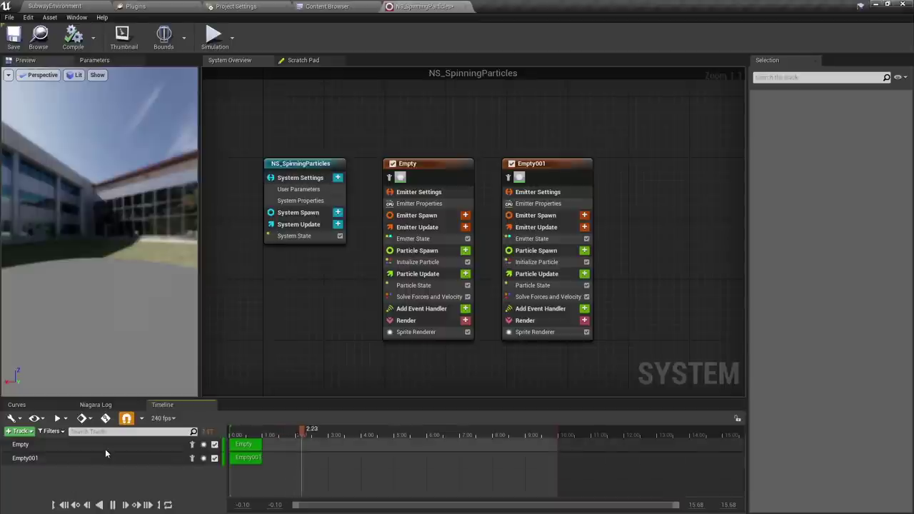
key(ctrl+z)
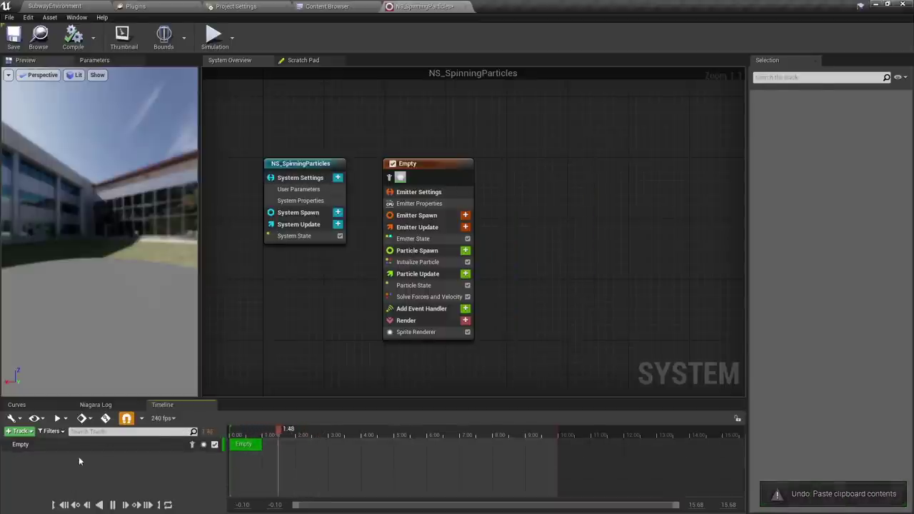
click(71, 445)
click(306, 358)
right_drag(306, 359, 325, 329)
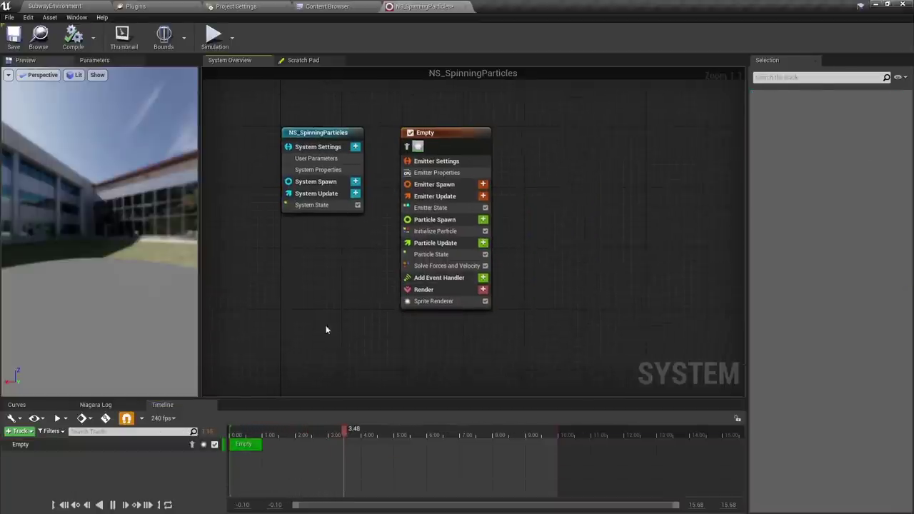
scroll(416, 199, up, 4)
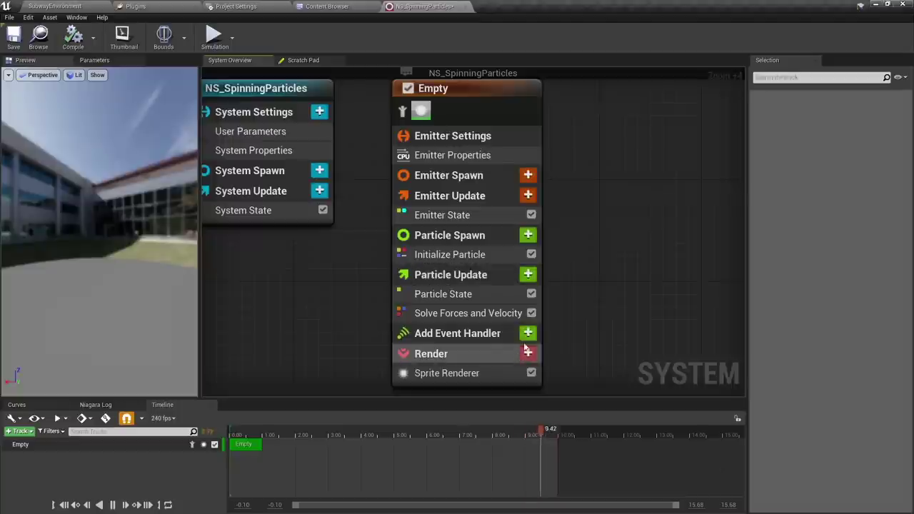
scroll(525, 350, down, 2)
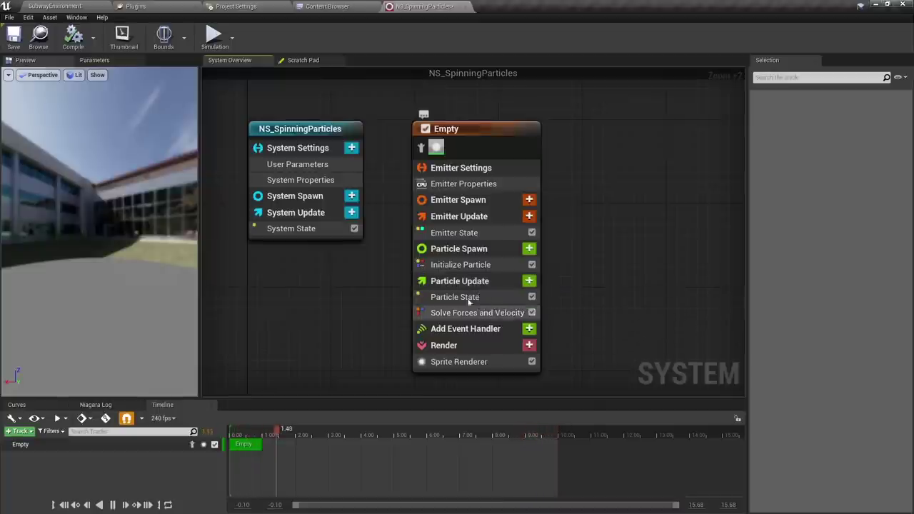
Step: Add a Spawn Rate module under Emitter Update with a rate of 400 particles per second
click(530, 215)
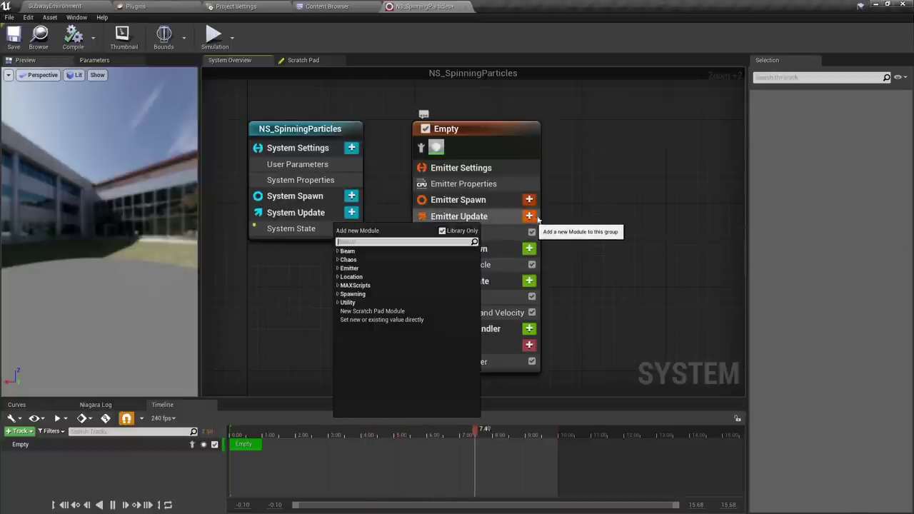
text(spawn rate)
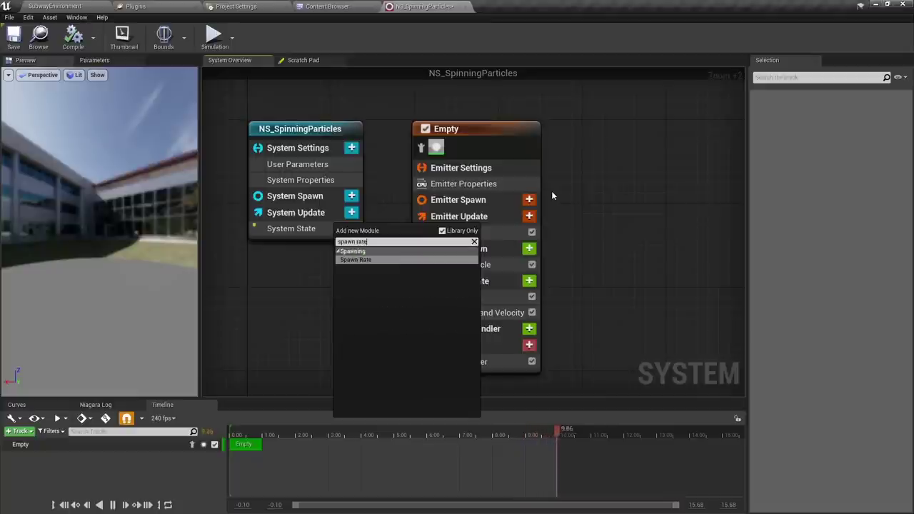
key(Return)
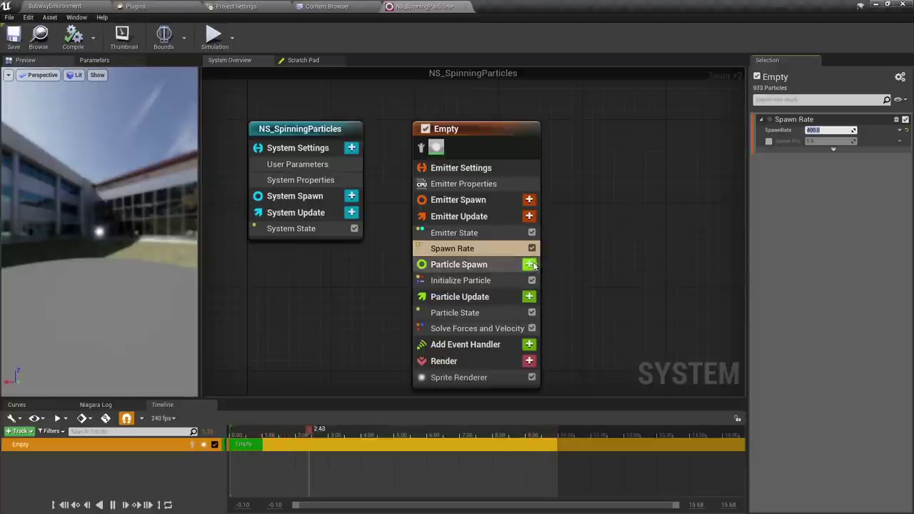
scroll(427, 275, down, 2)
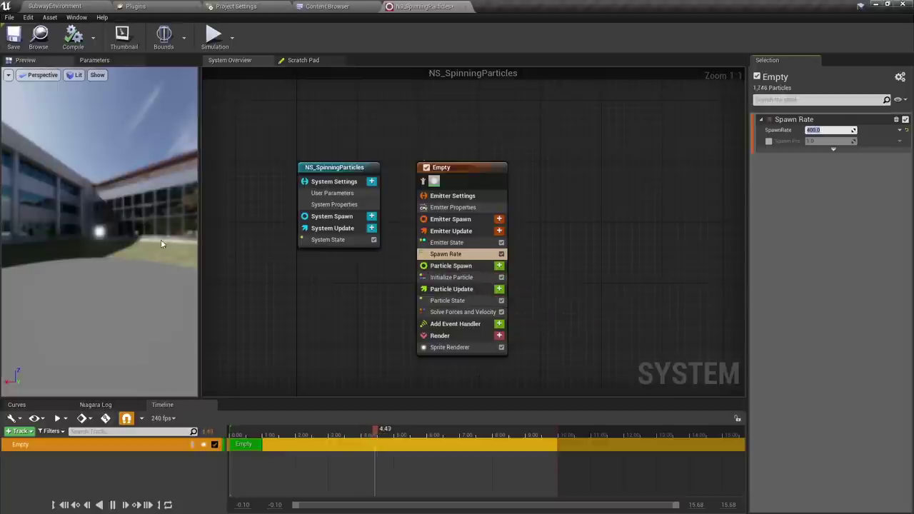
Step: Add a Sphere Location module with radius 100 to Particle Spawn
click(498, 266)
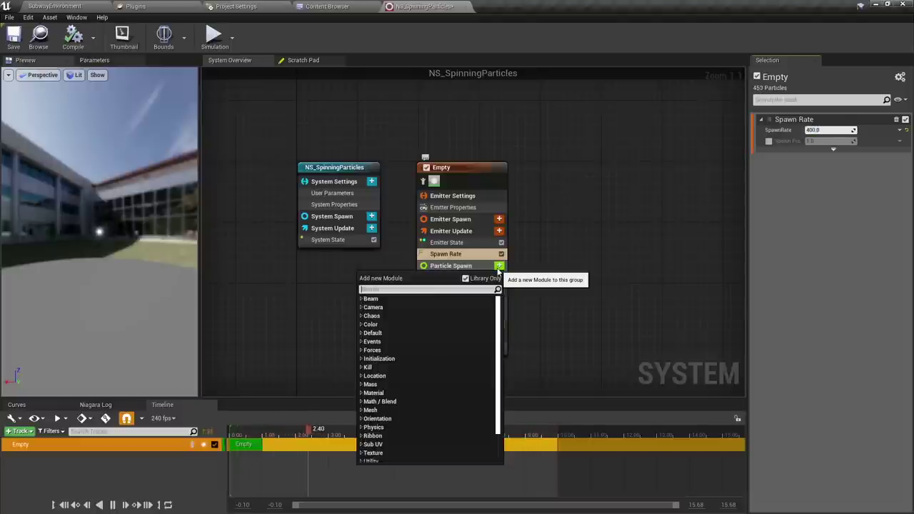
text(sphere l)
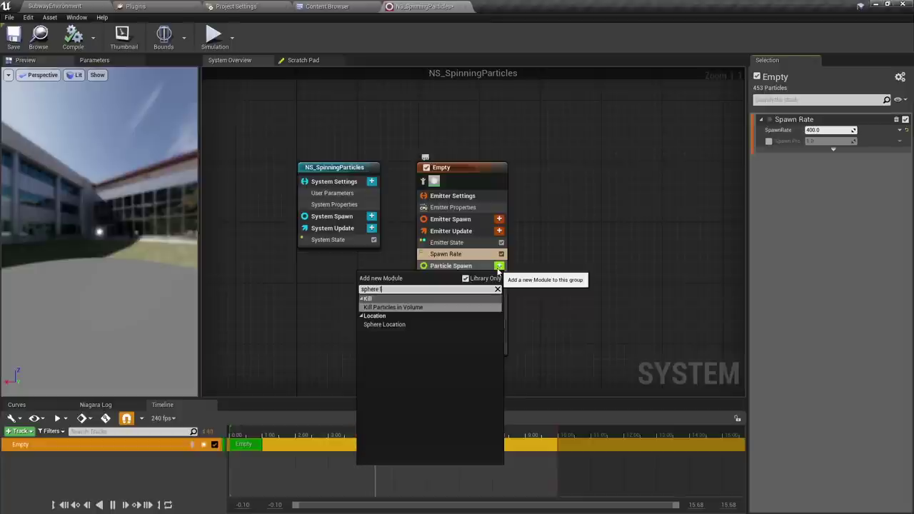
key(Down)
key(Return)
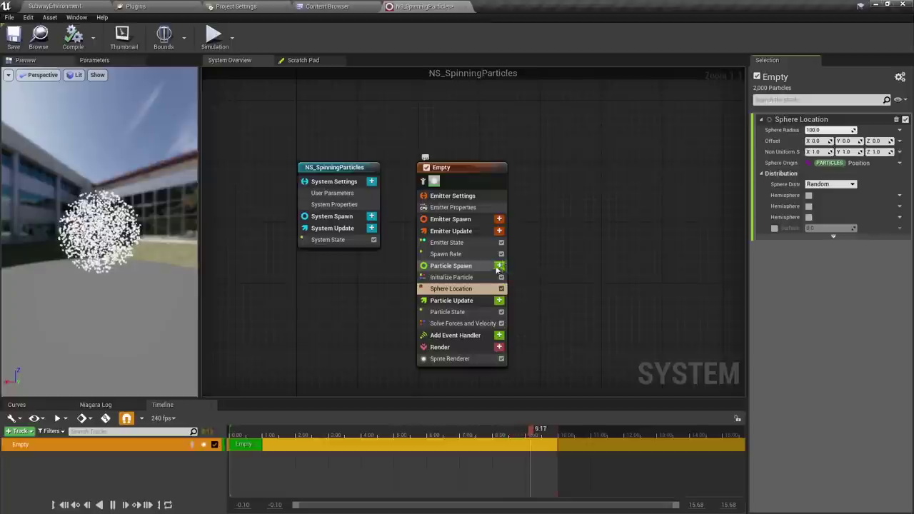
click(500, 301)
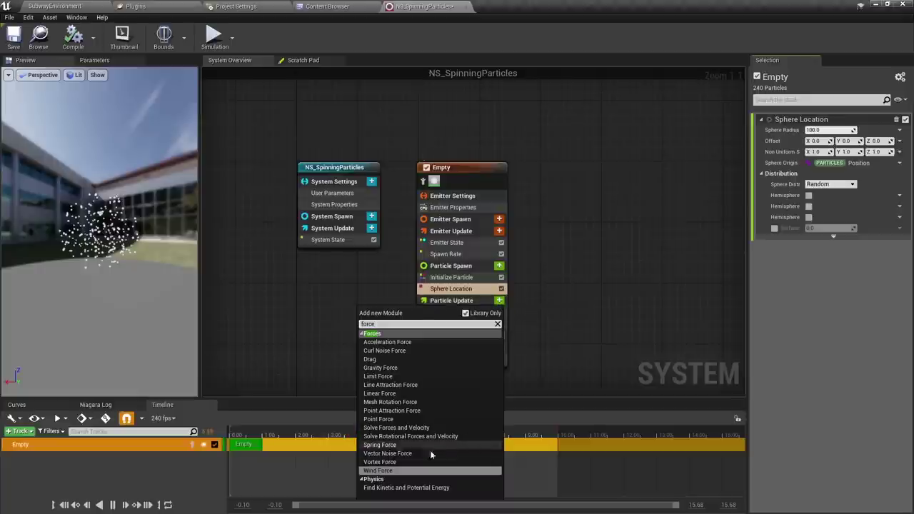
Step: Add Vortex Force to Particle Update and reorder it before Solve Forces and Velocity
click(379, 462)
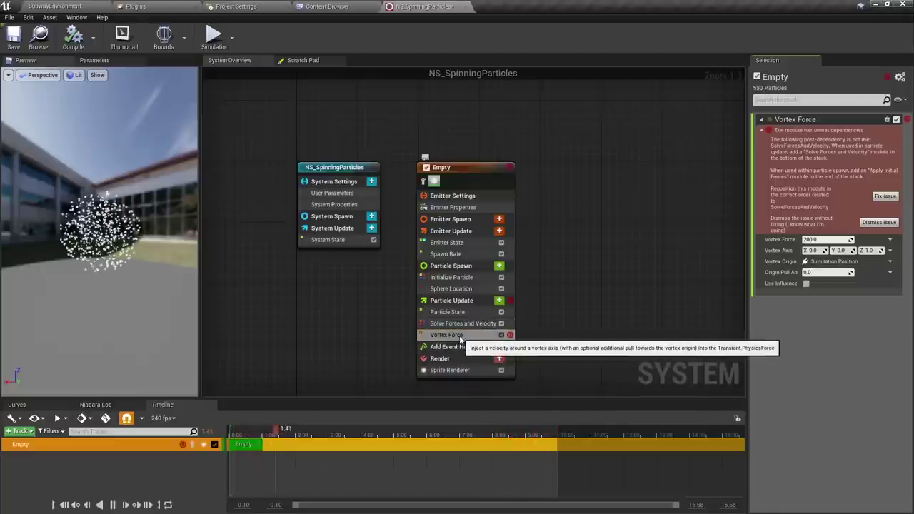
click(884, 197)
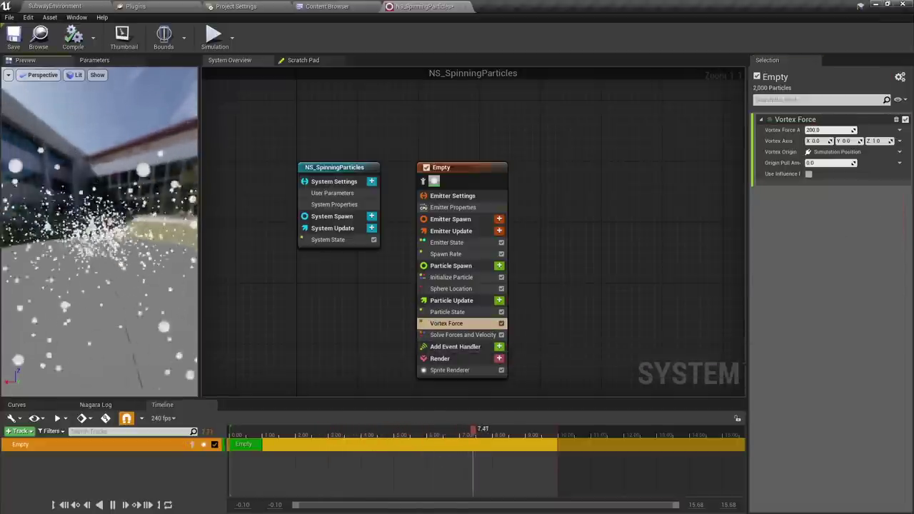
Step: Add a Gravity Force above Solve Forces and Velocity with Z gravity of -30
click(499, 301)
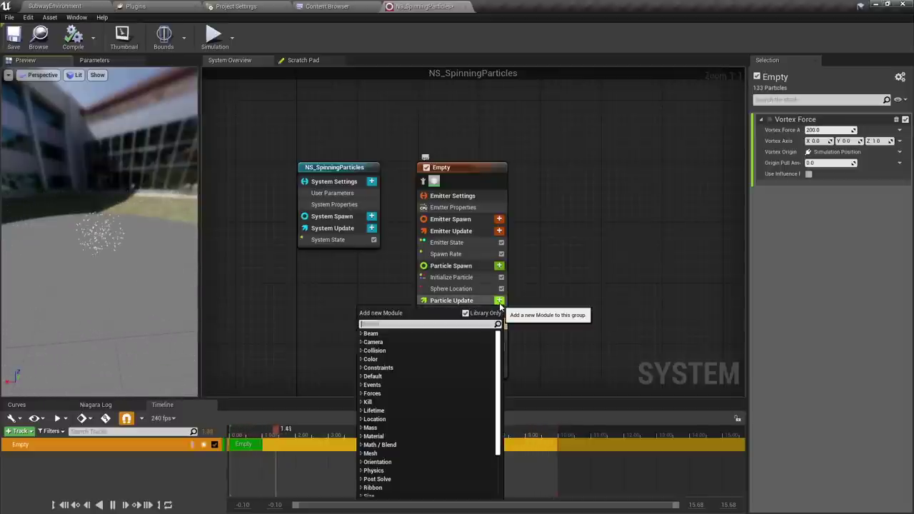
text(grav)
key(Return)
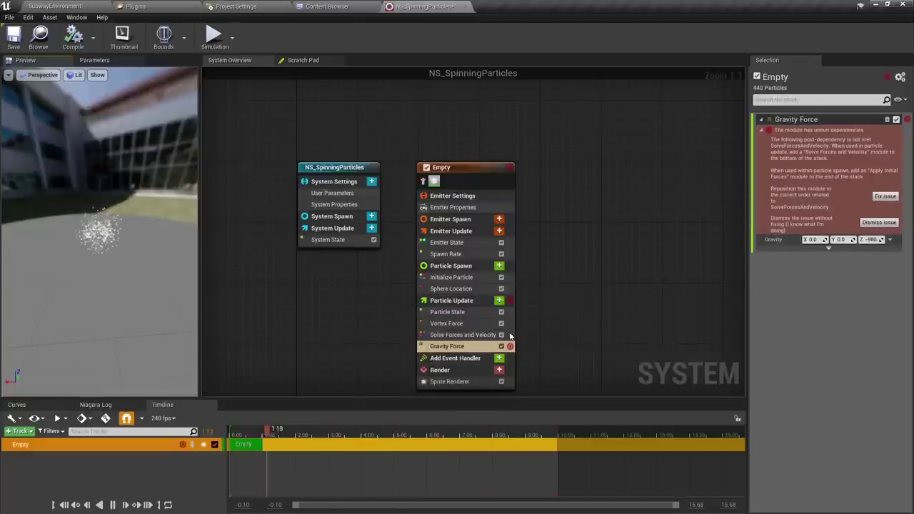
drag(462, 348, 466, 328)
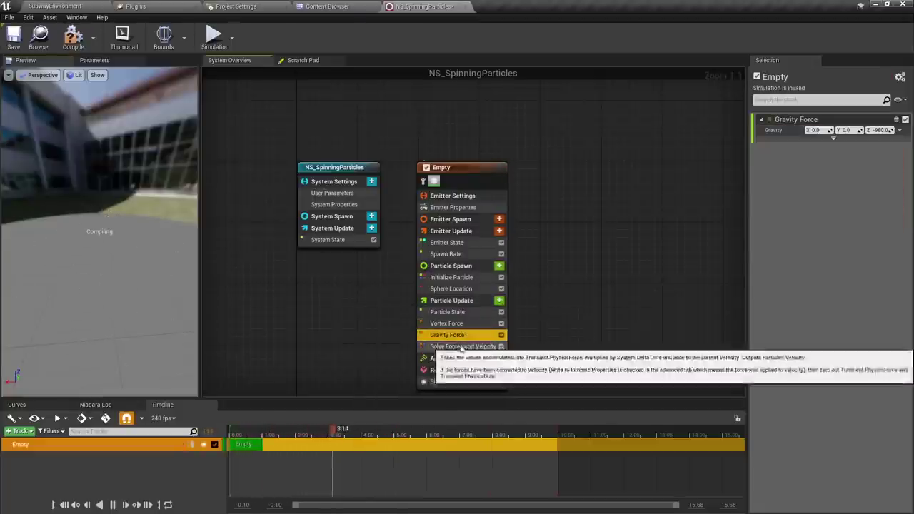
mouse_move(109, 244)
mouse_down()
mouse_move(75, 240)
mouse_move(109, 243)
mouse_up()
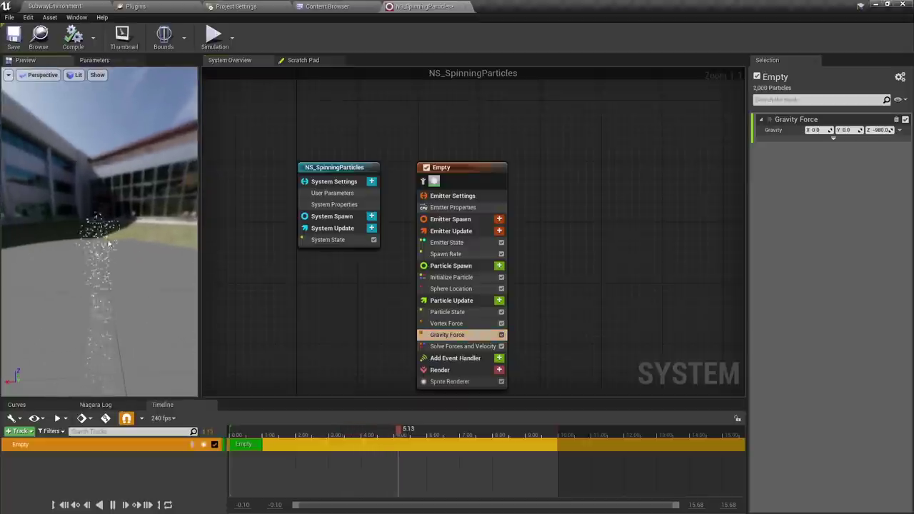
click(880, 130)
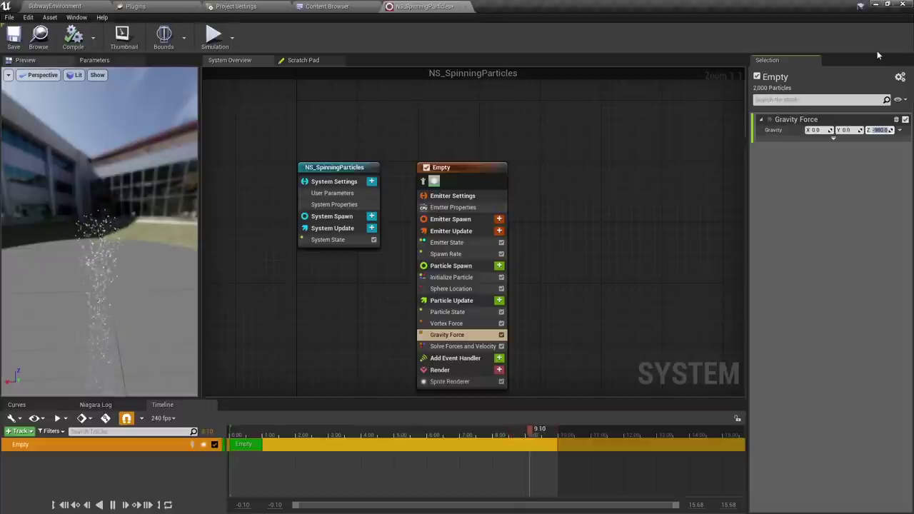
text(-30)
key(Return)
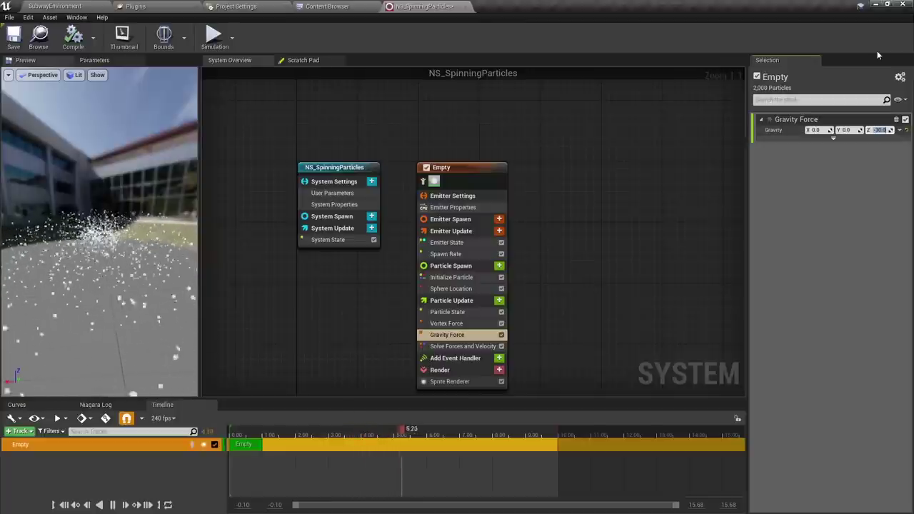
Step: Add a Point Attraction Force module placed above Solve Forces and Velocity
click(498, 301)
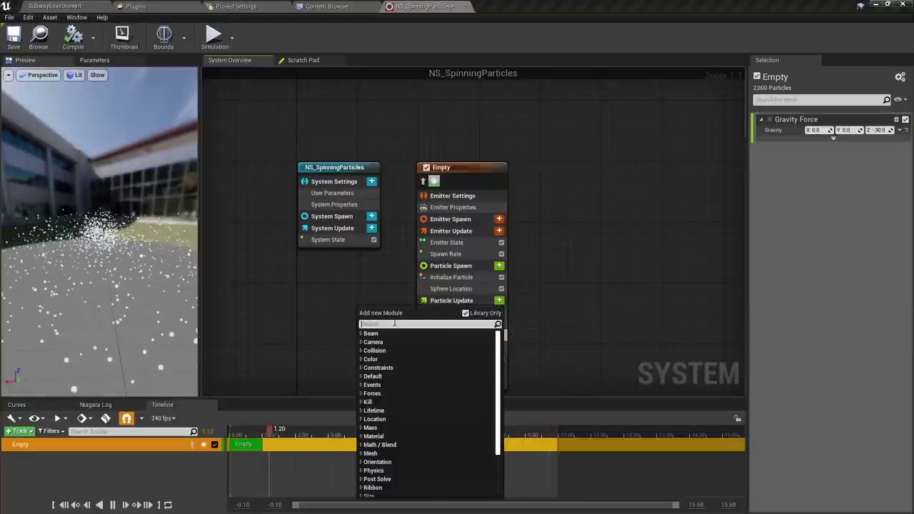
text(point)
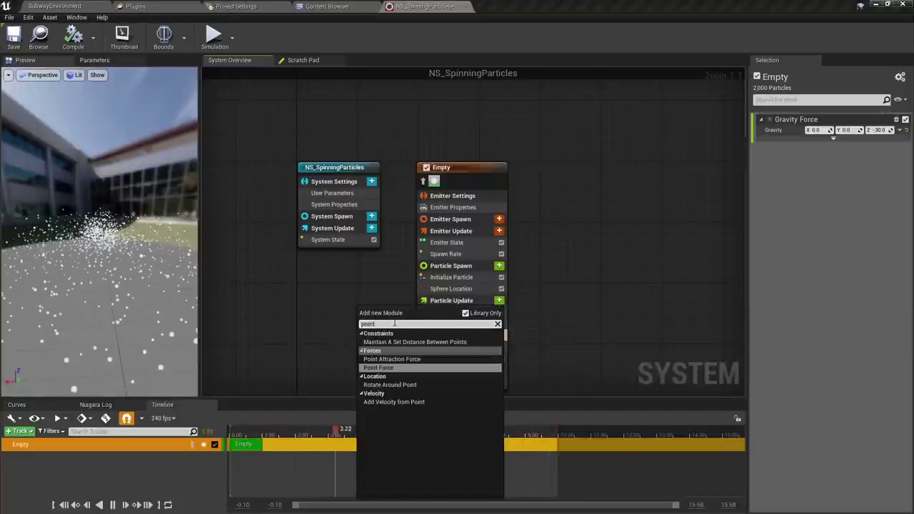
key(Up)
key(Return)
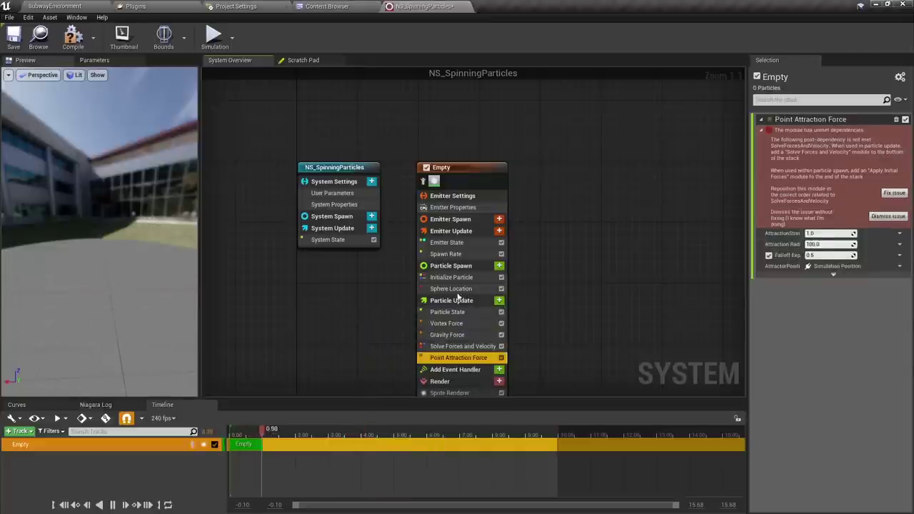
drag(461, 357, 457, 346)
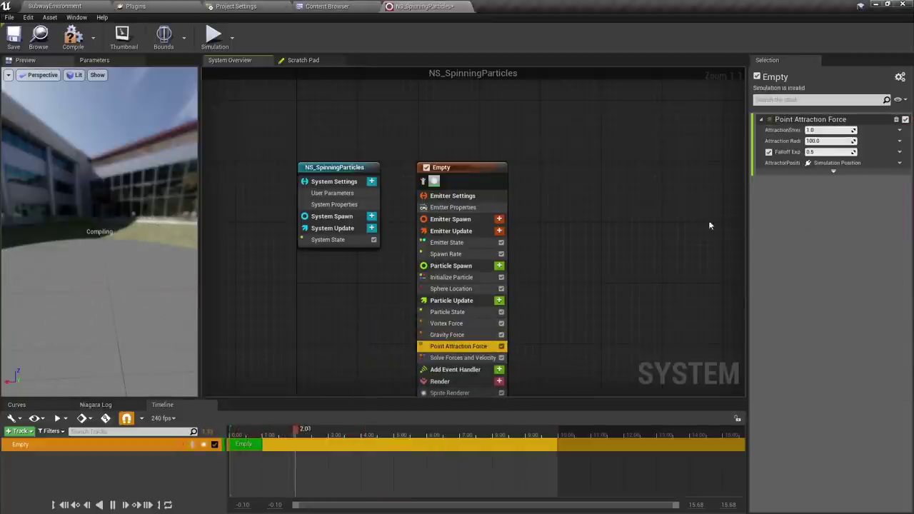
Step: Set attraction radius 400 and strength 5, then drop NS_SpinningParticles into the subway level
click(827, 141)
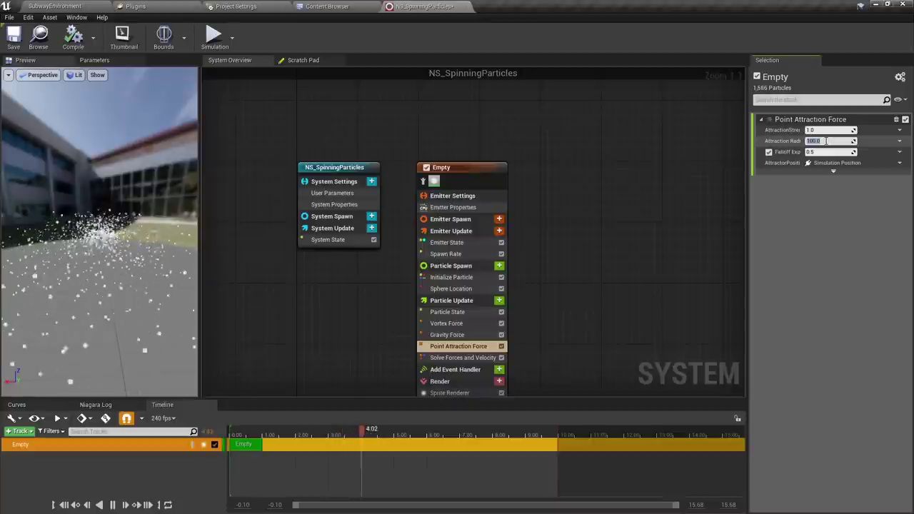
text(400)
key(Return)
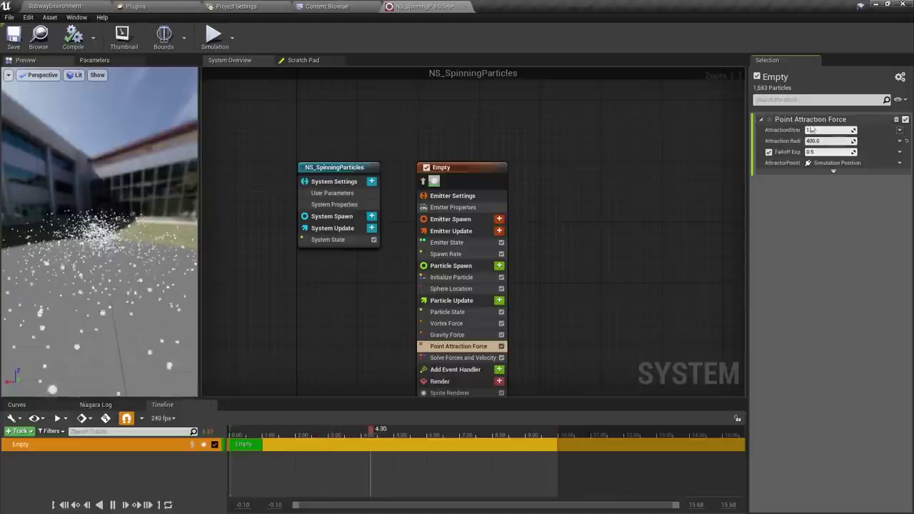
click(831, 130)
text(5)
key(Return)
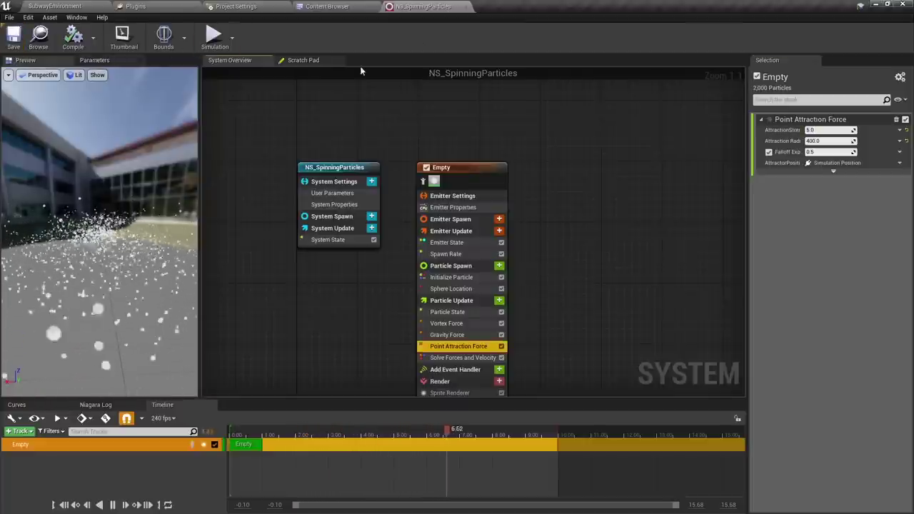
click(327, 6)
drag(873, 96, 488, 188)
Step: View the spinning particles in game view in the level, then return to the NS_SpinningParticles editor
key(g)
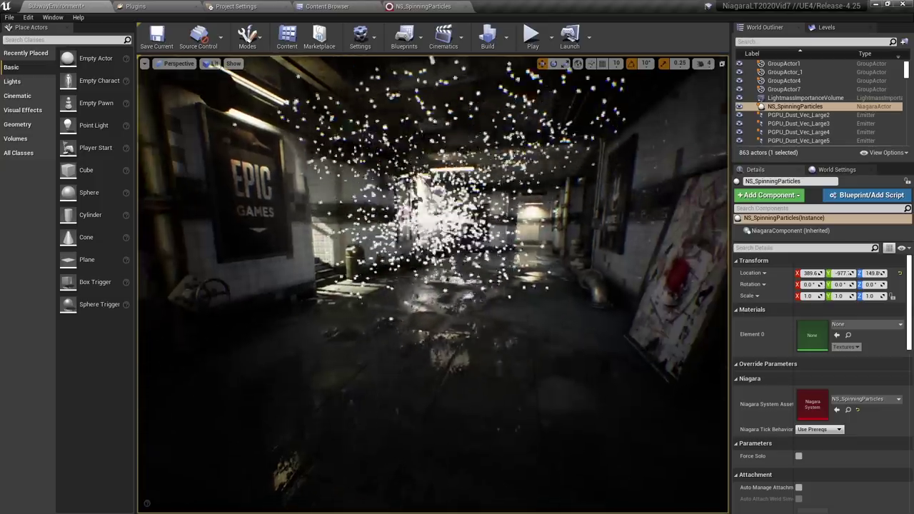
mouse_move(433, 285)
right_down()
mouse_move(420, 269)
mouse_move(426, 278)
right_up()
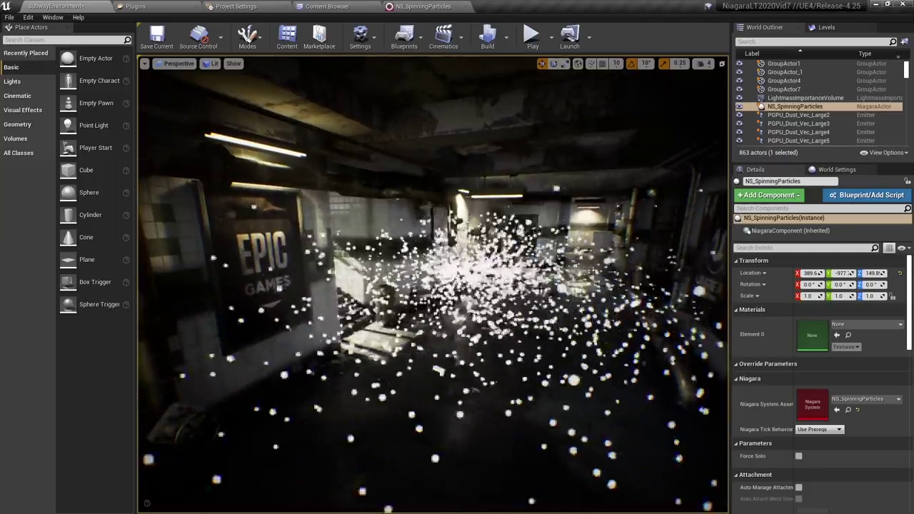
click(423, 6)
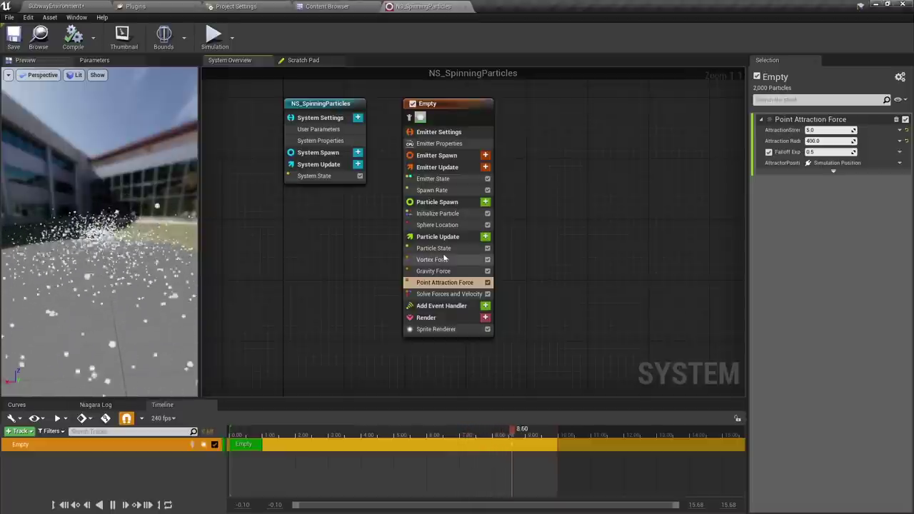
Step: Add a red Color module (R 1.0, G 0.0, B 0.0) to Particle Update, glance at the level, and return
click(485, 237)
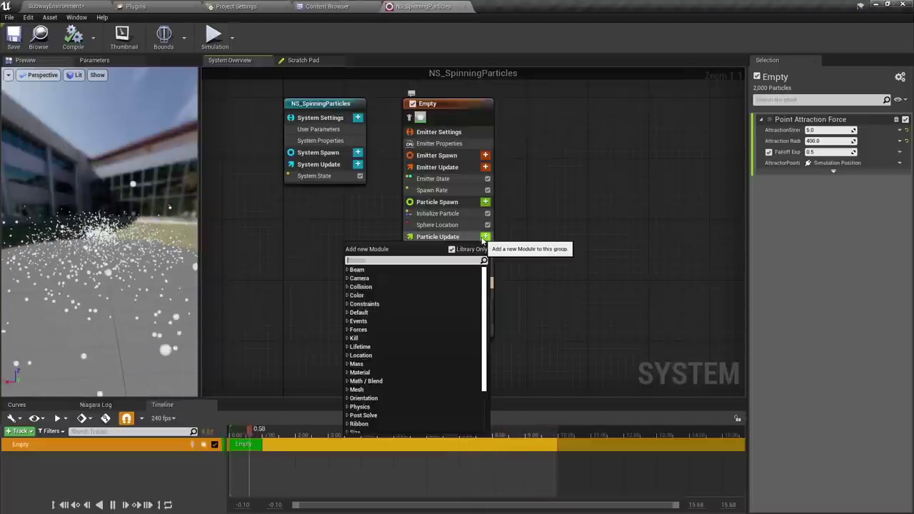
text(color)
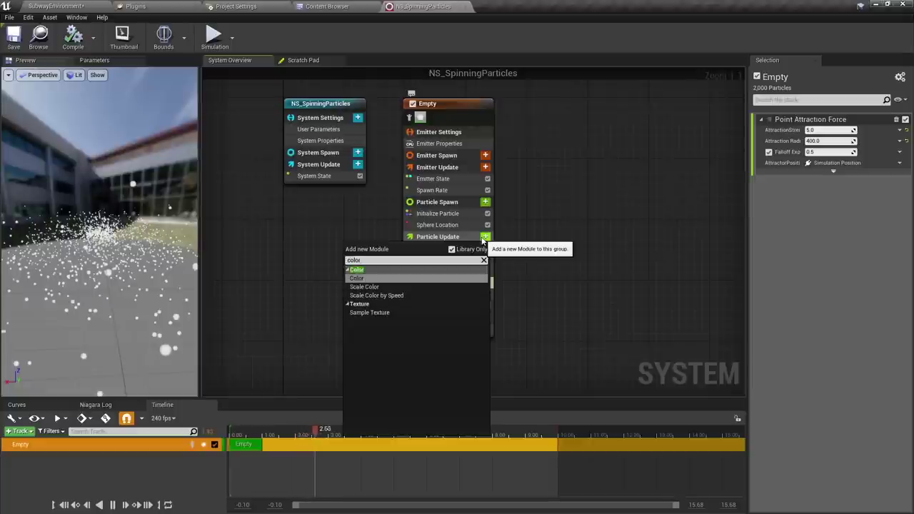
key(Return)
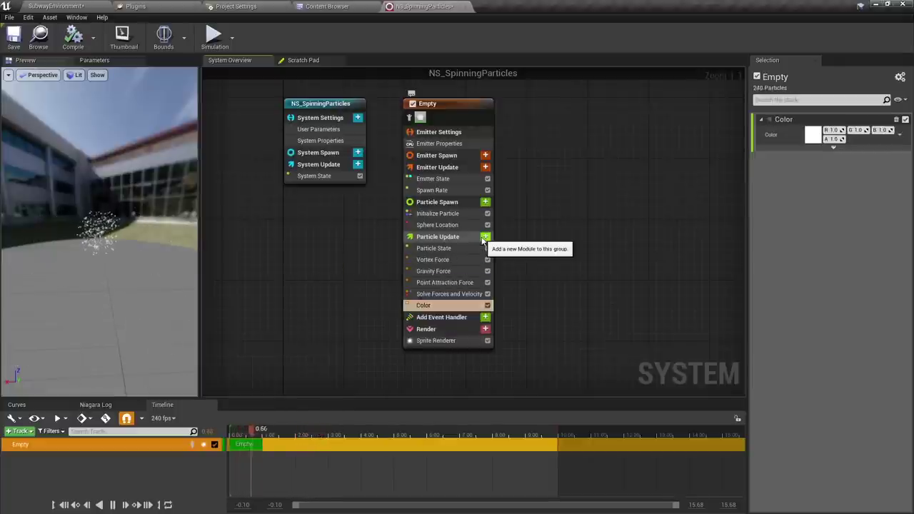
click(813, 135)
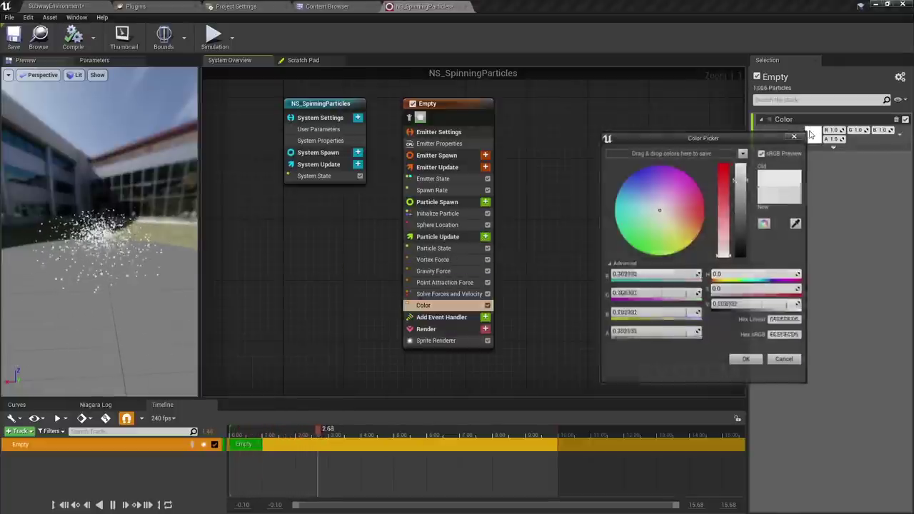
click(705, 212)
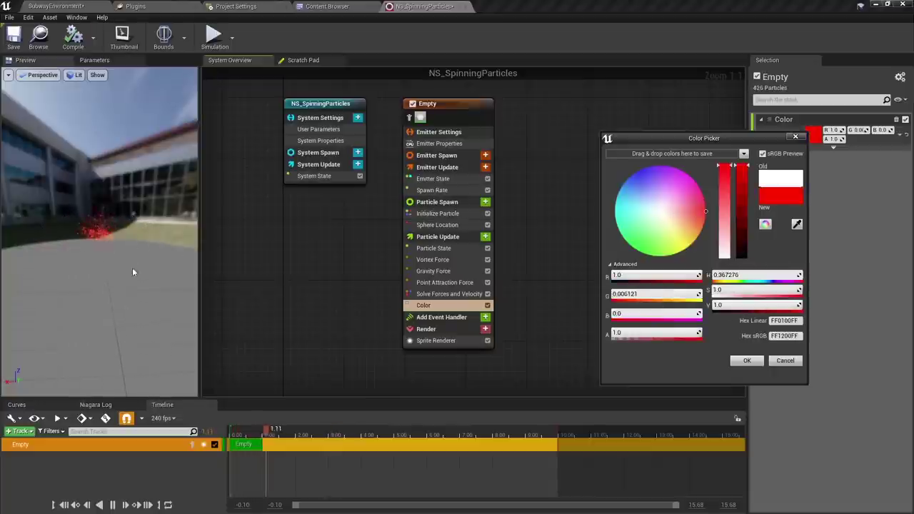
click(745, 362)
click(71, 5)
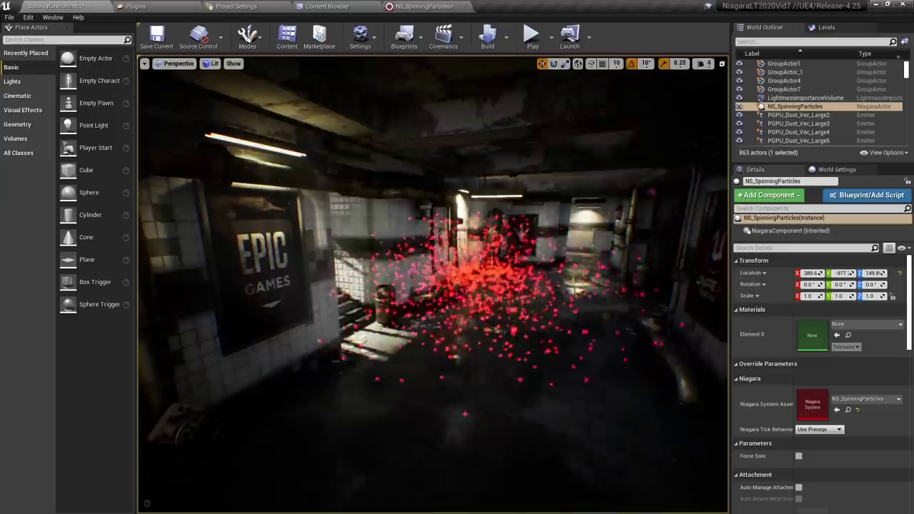
click(429, 7)
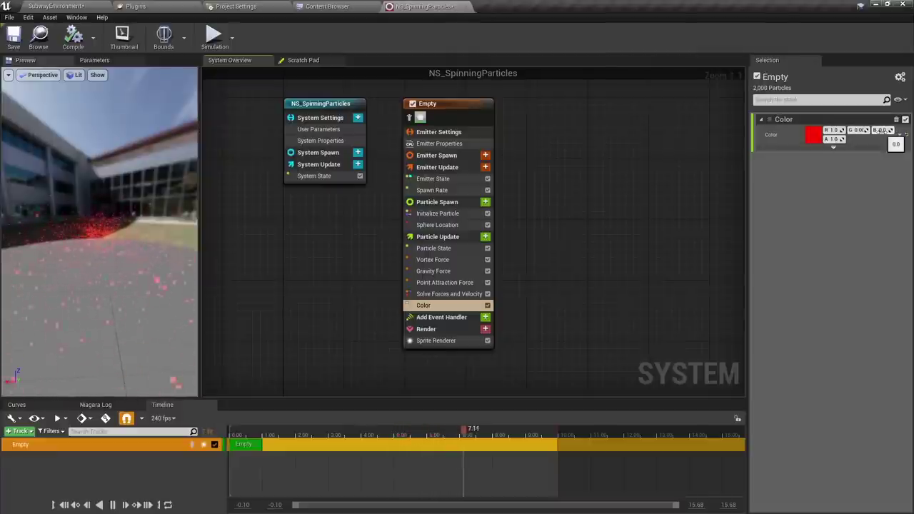
Step: Switch the Color input to Color from Curve and add a red gradient stop
click(900, 139)
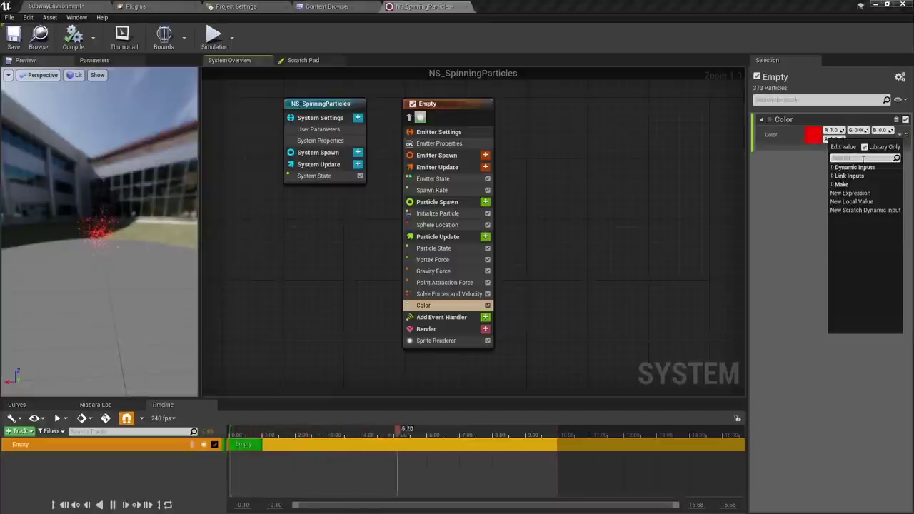
text(cu)
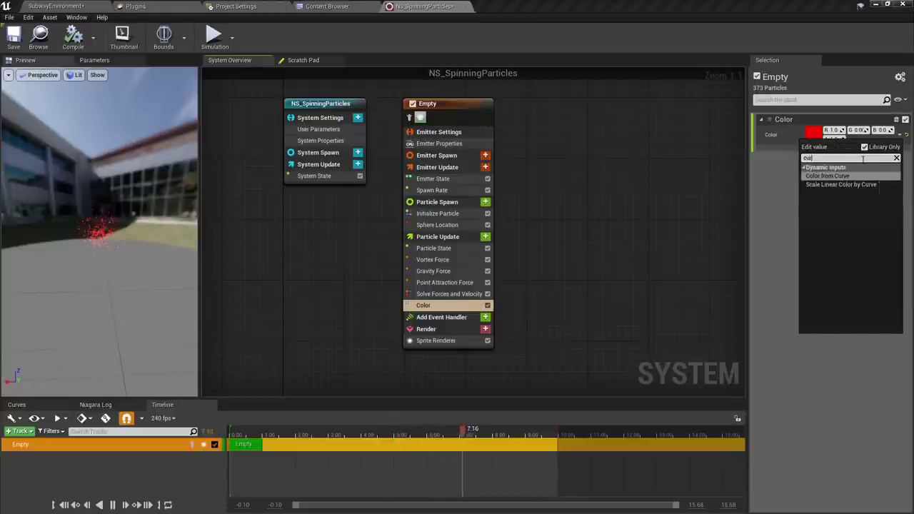
text(rve)
key(Return)
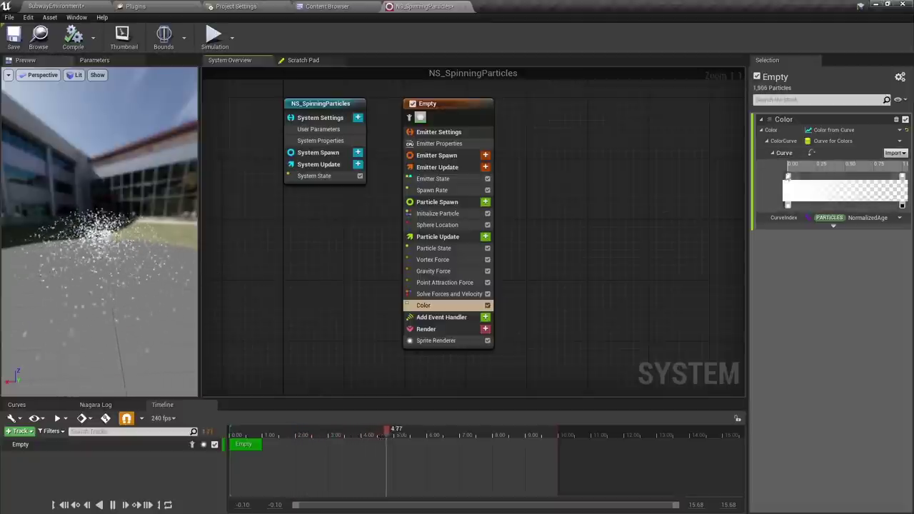
click(811, 177)
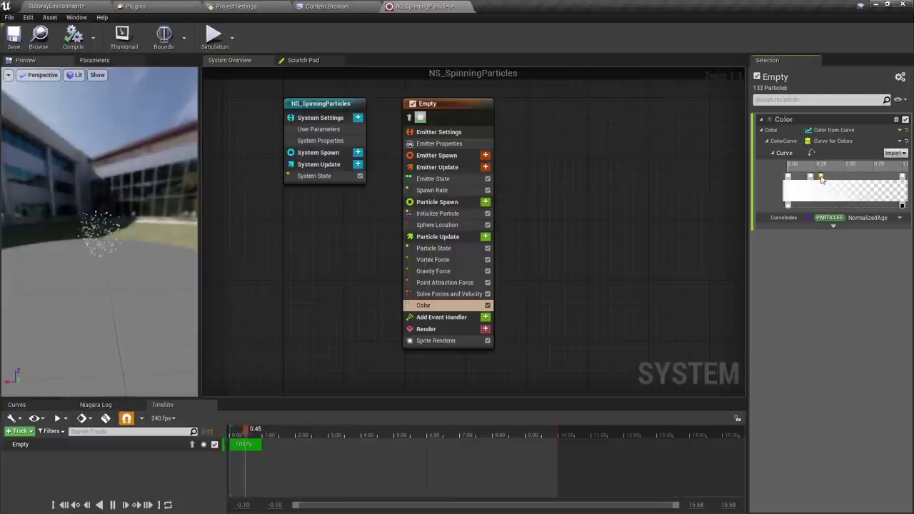
double_click(821, 178)
click(718, 254)
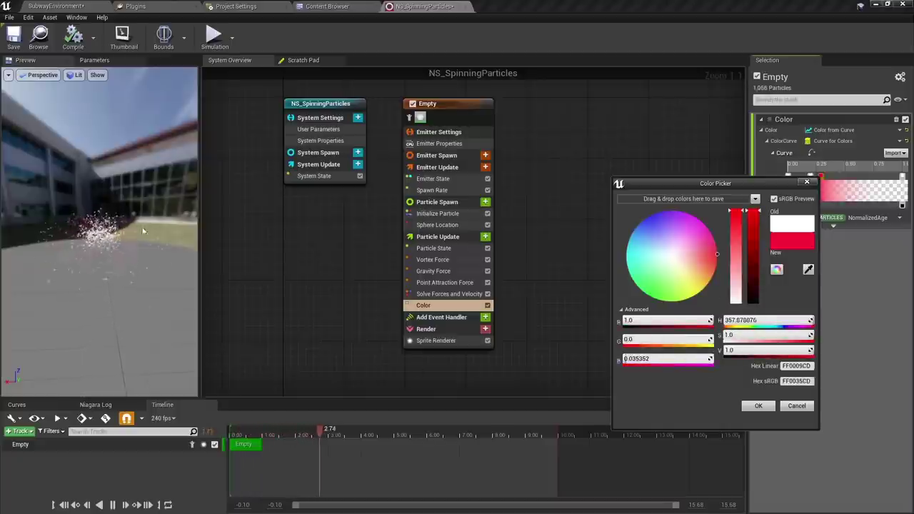
click(759, 405)
Step: Add a later gradient stop in bright HDR green-yellow with red channel 1, then view the level
click(885, 205)
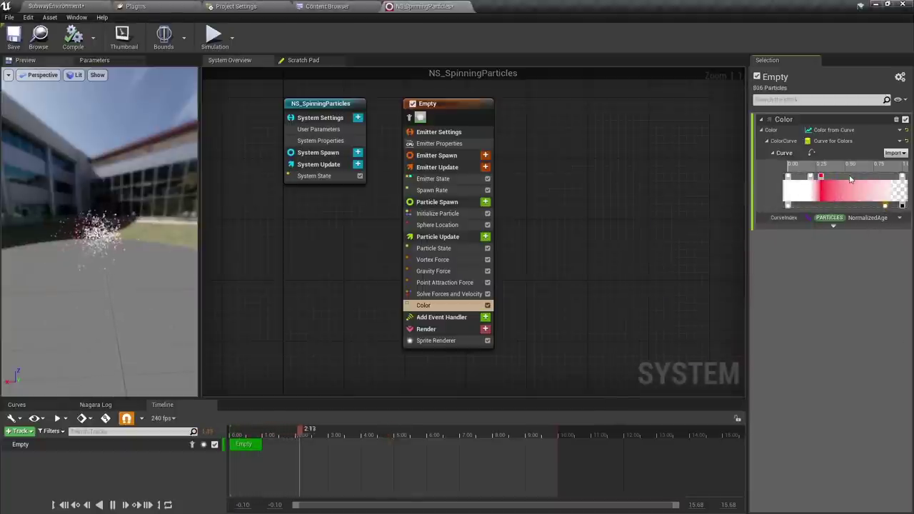
click(861, 178)
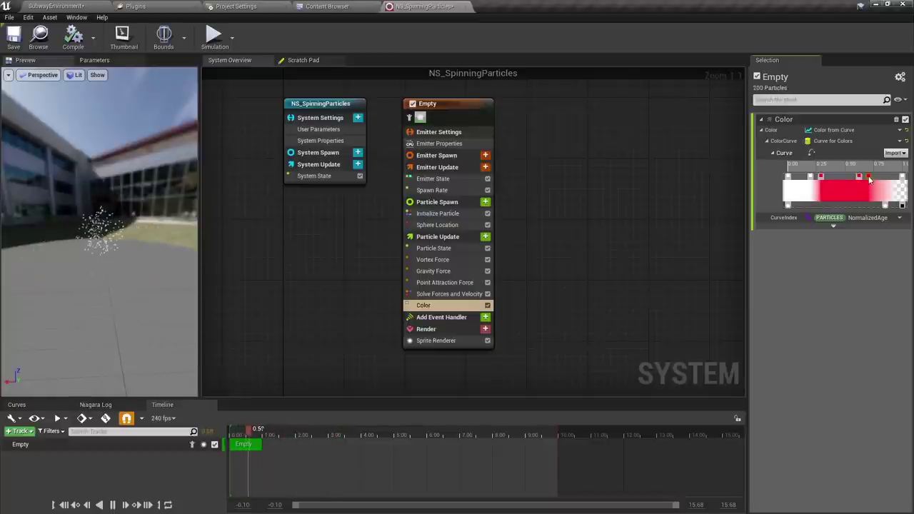
double_click(870, 179)
drag(692, 293, 667, 309)
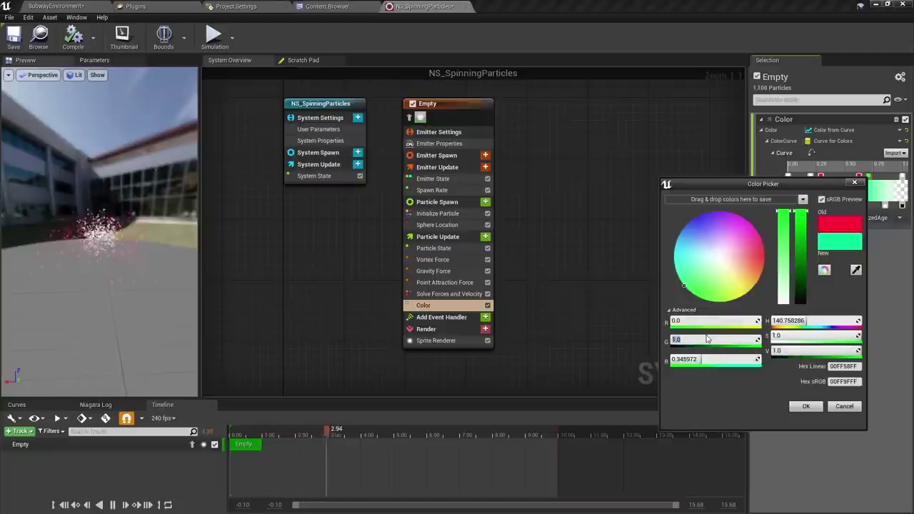
text(1)
key(Return)
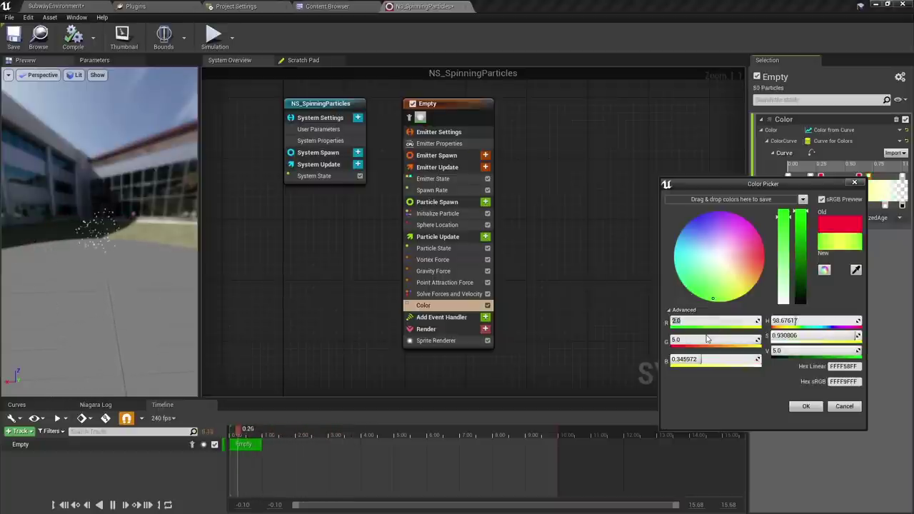
click(804, 406)
click(56, 6)
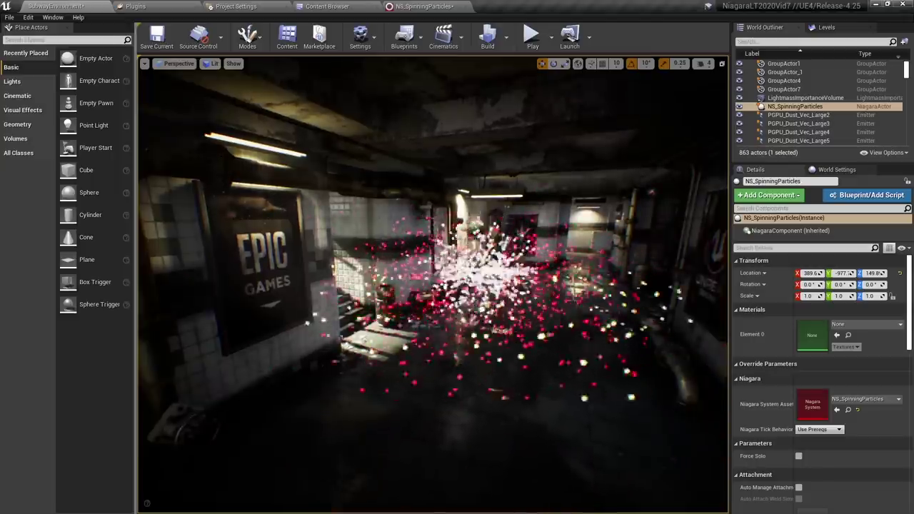
Step: Fly the viewport toward the EPIC sign to see the recoloured sparks, then return to NS_SpinningParticles
right_drag(433, 286, 486, 278)
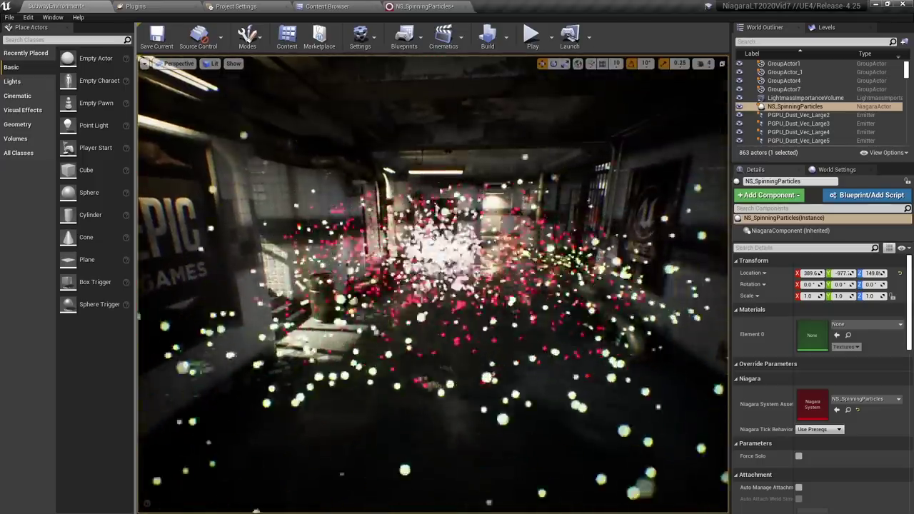
click(403, 6)
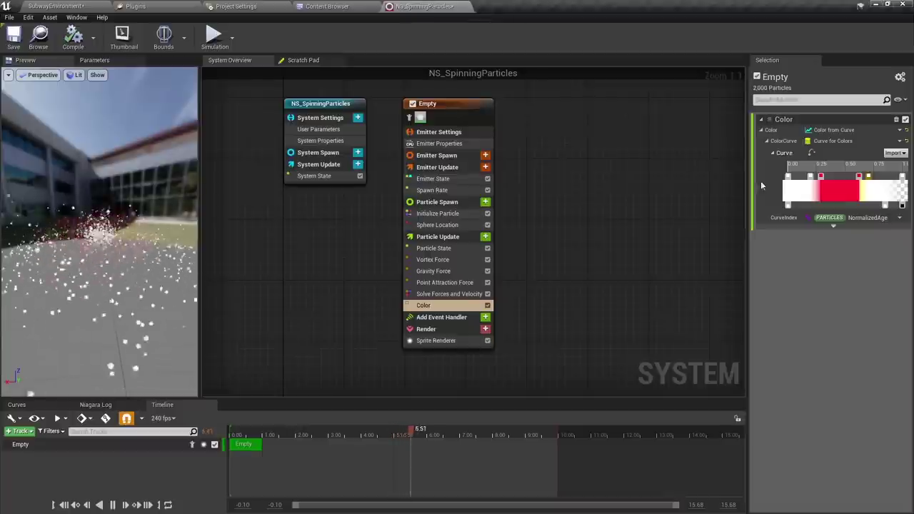
Step: Set the colour curve's CurveIndex to Normalize Distance Range
mouse_move(851, 224)
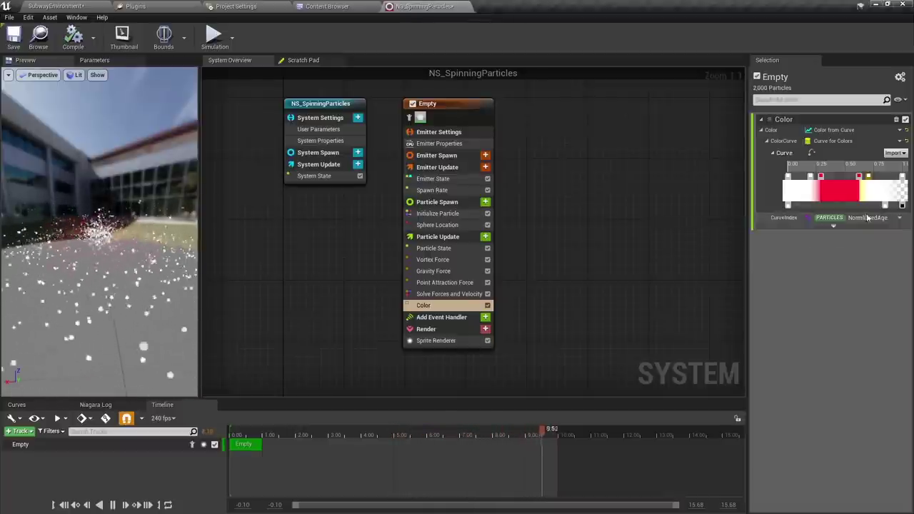
mouse_move(786, 133)
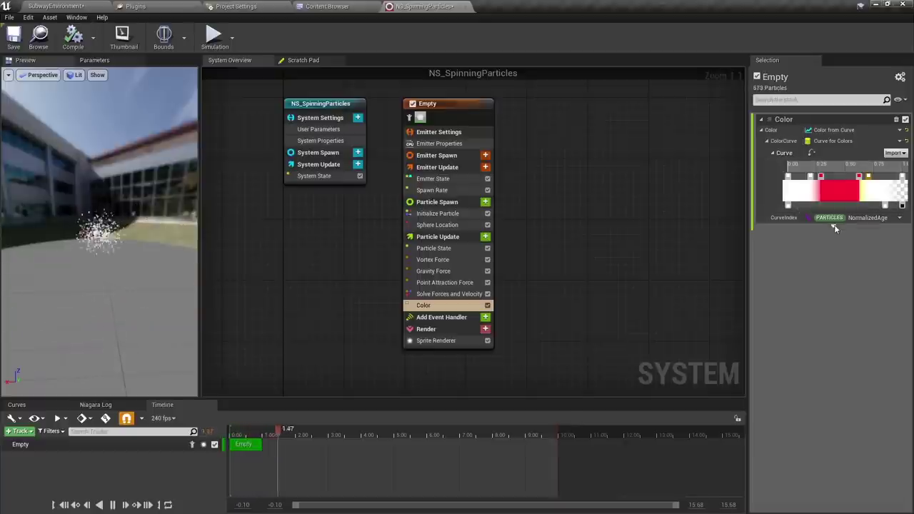
click(899, 218)
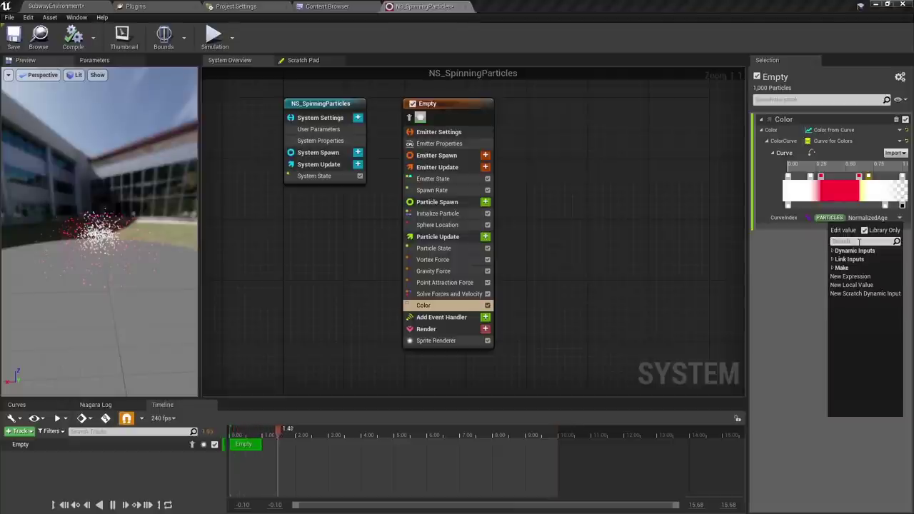
text(distance)
key(Up)
key(Return)
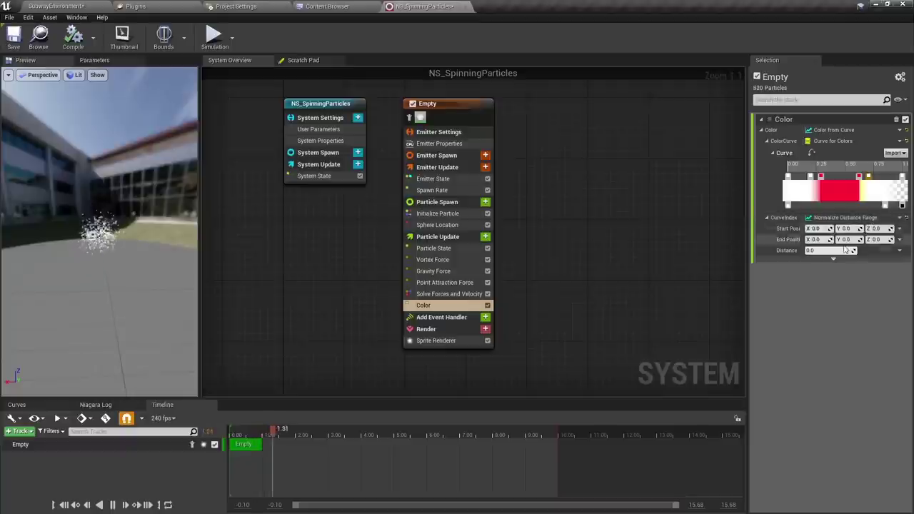
Step: Set Start Position to Particles.Position, End Position to Simulation Position, and Distance to 400
click(901, 240)
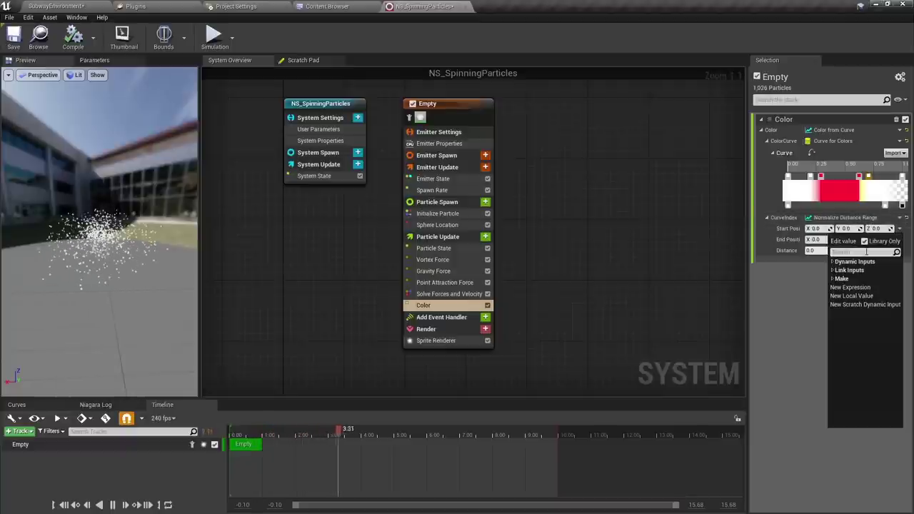
text(position)
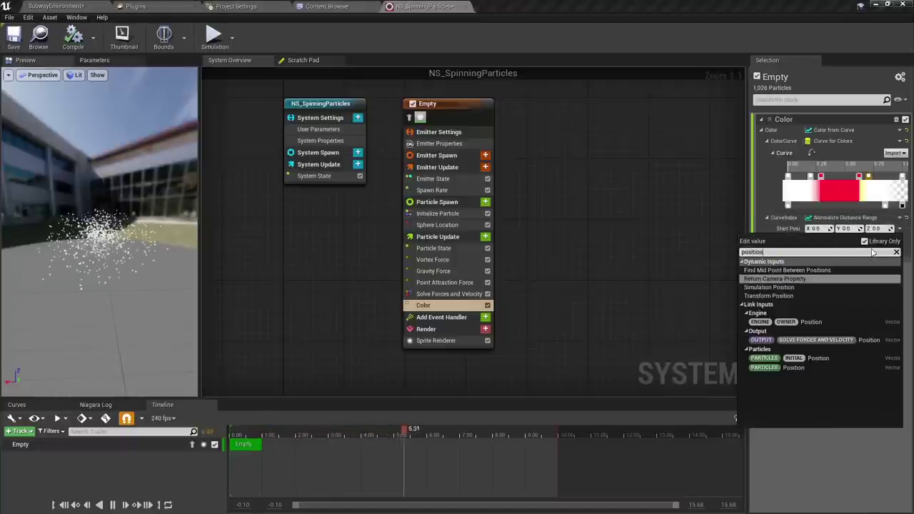
click(857, 367)
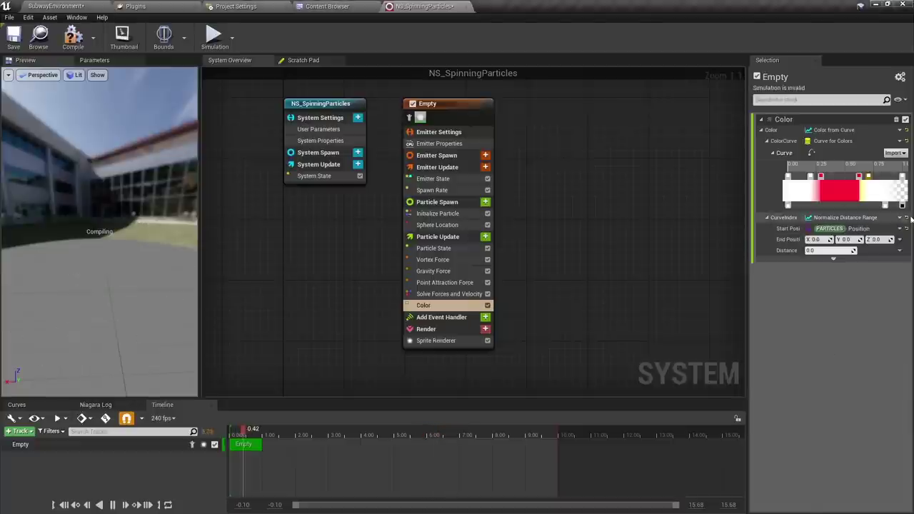
click(898, 240)
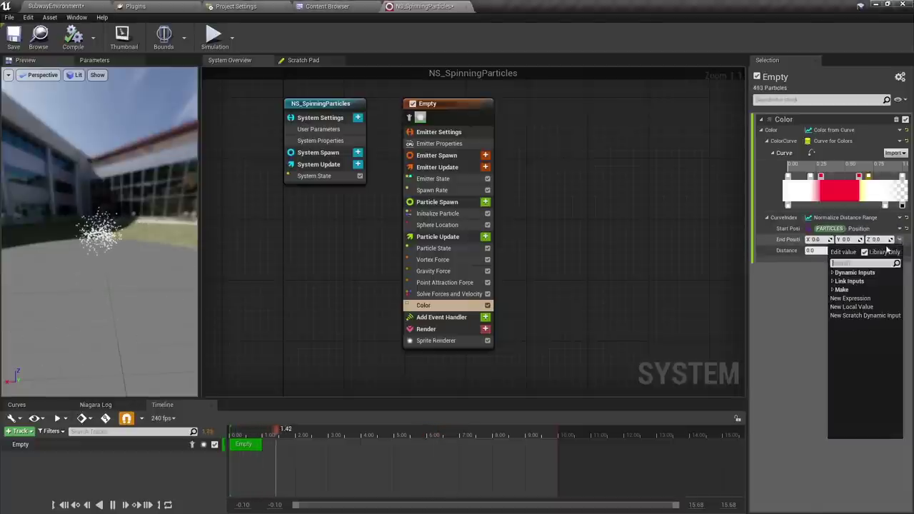
text(position)
click(848, 267)
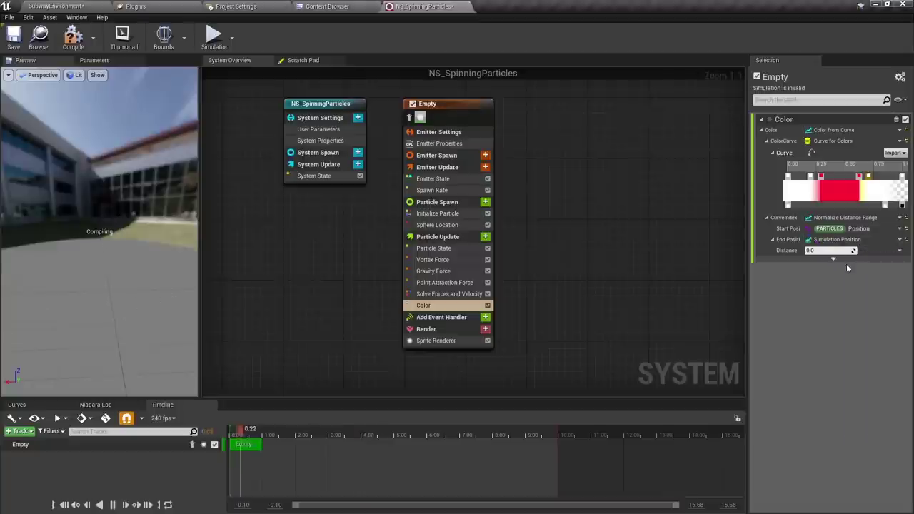
click(821, 251)
text(4)
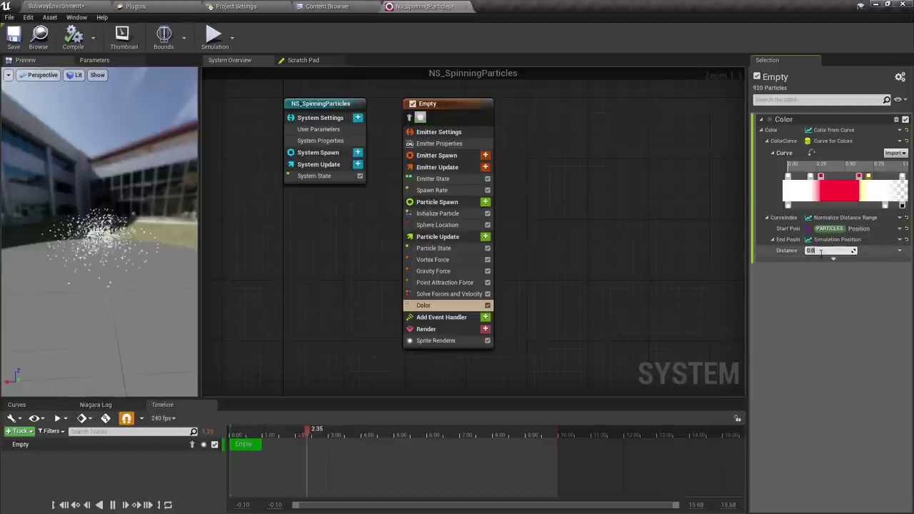
text(00)
key(Return)
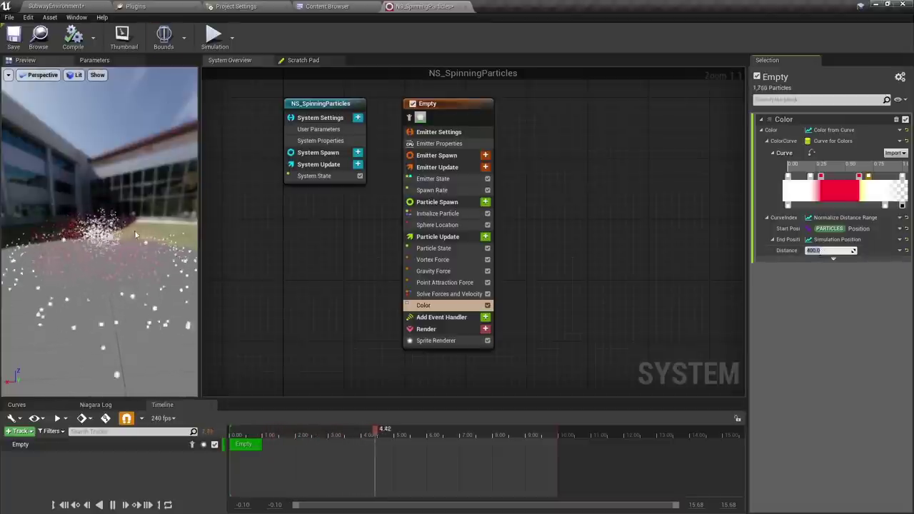
drag(136, 234, 105, 238)
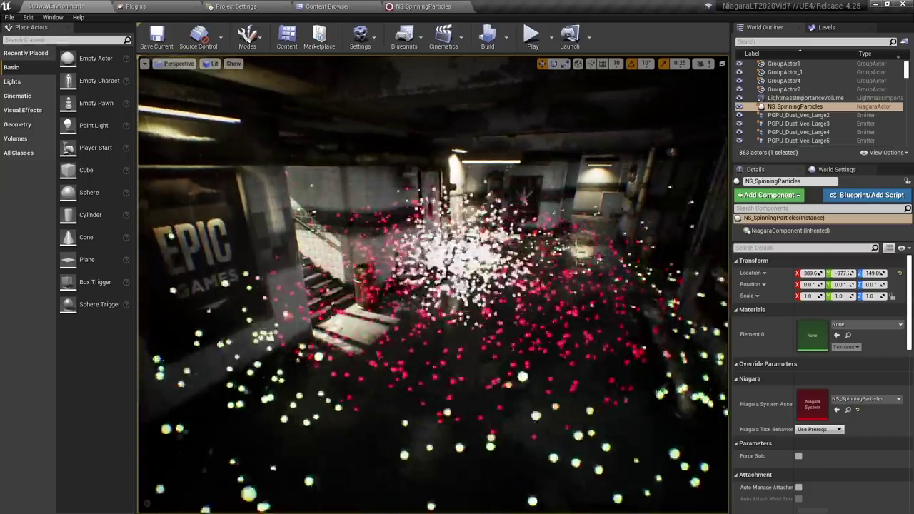
Step: Bring the NS_SpinningParticles editor back to front, replaying the distance-coloured burst
click(439, 7)
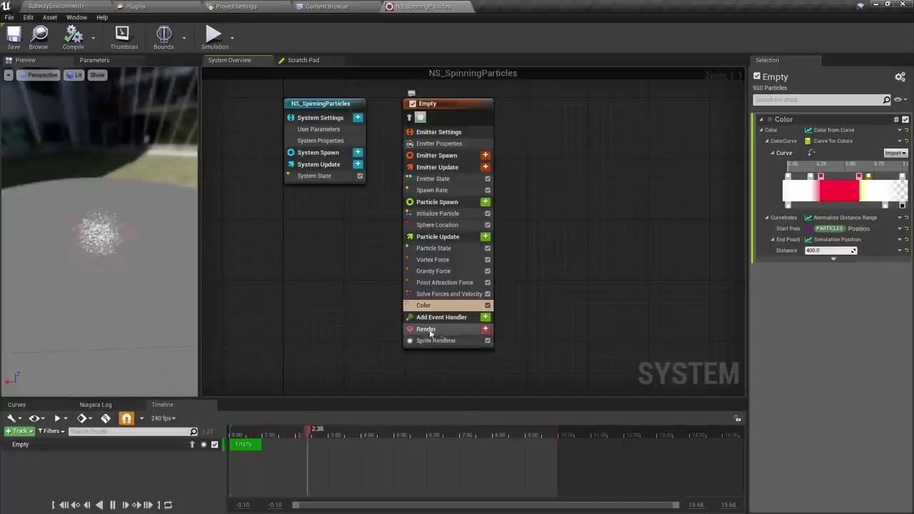
Step: Add a Light Renderer to the Empty emitter with Use Inverse unchecked, then view the level
click(486, 329)
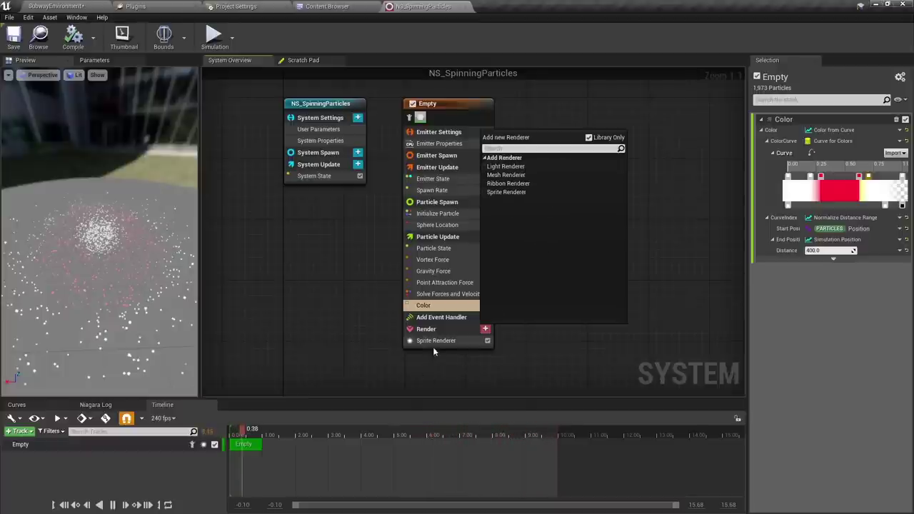
click(365, 354)
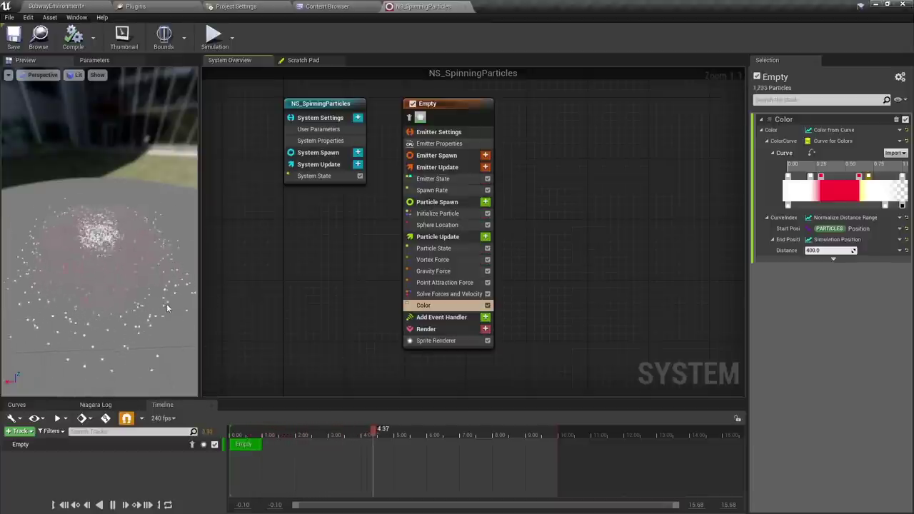
click(485, 329)
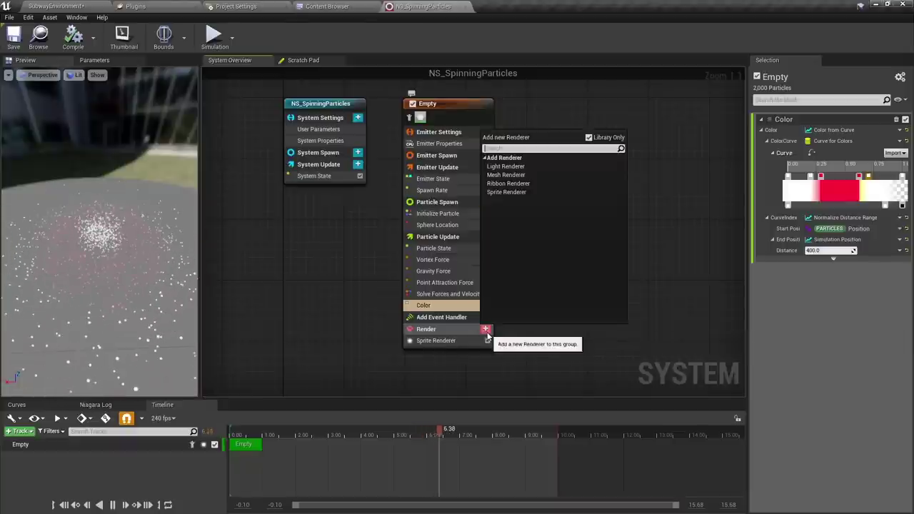
click(509, 167)
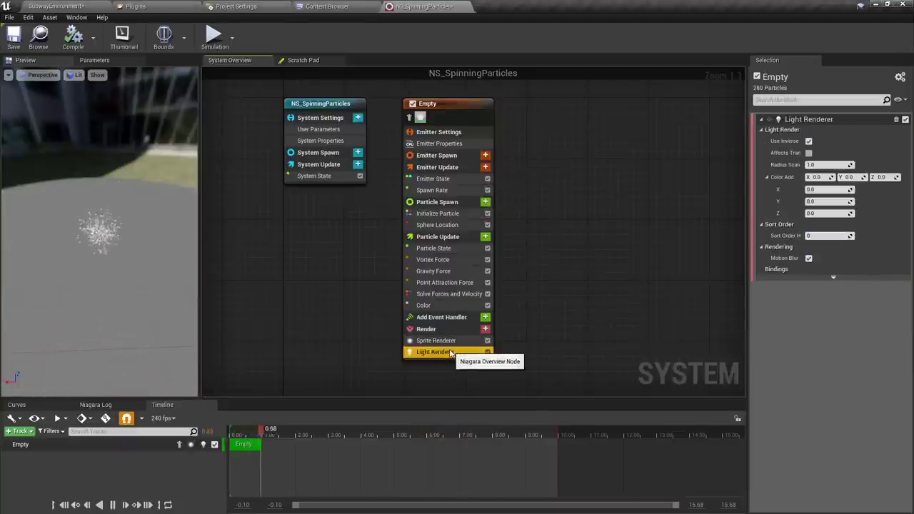
click(809, 140)
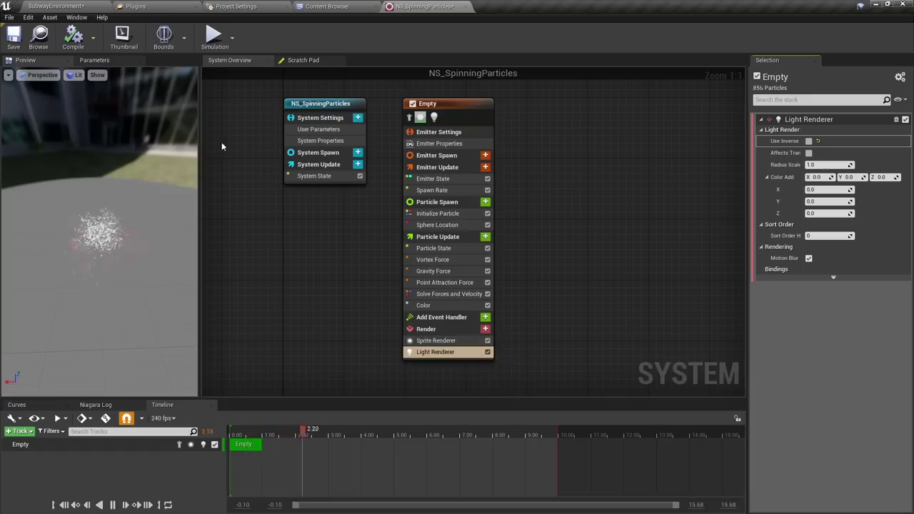
click(57, 6)
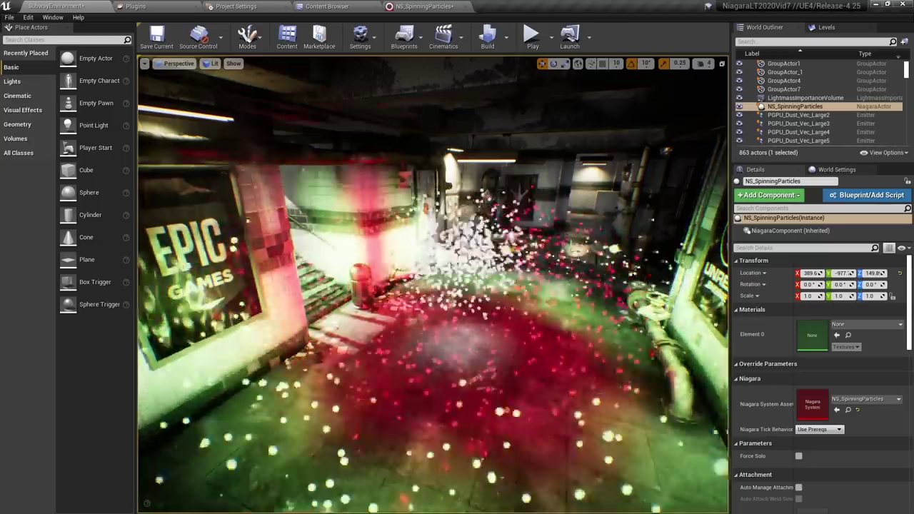
Step: Fly the camera around the glowing particles in the subway, then close the NS_SpinningParticles editor
right_drag(627, 341, 515, 308)
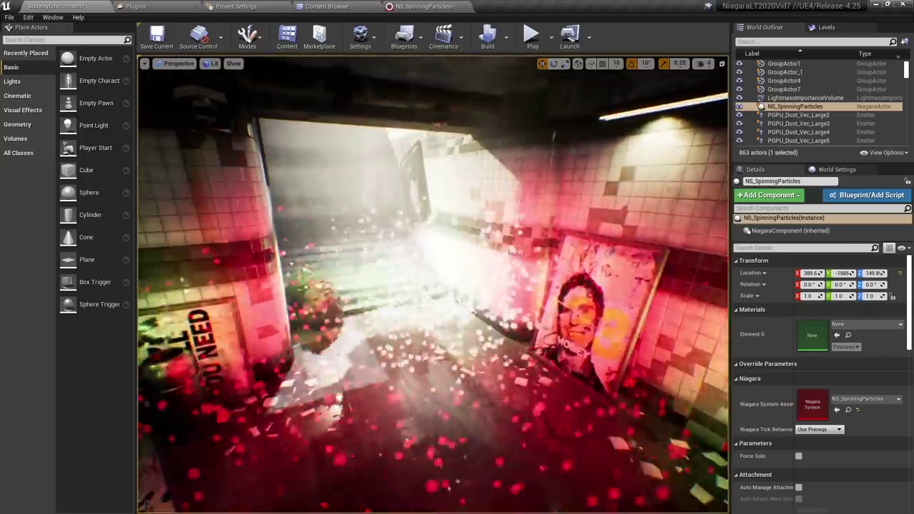
right_drag(516, 308, 516, 308)
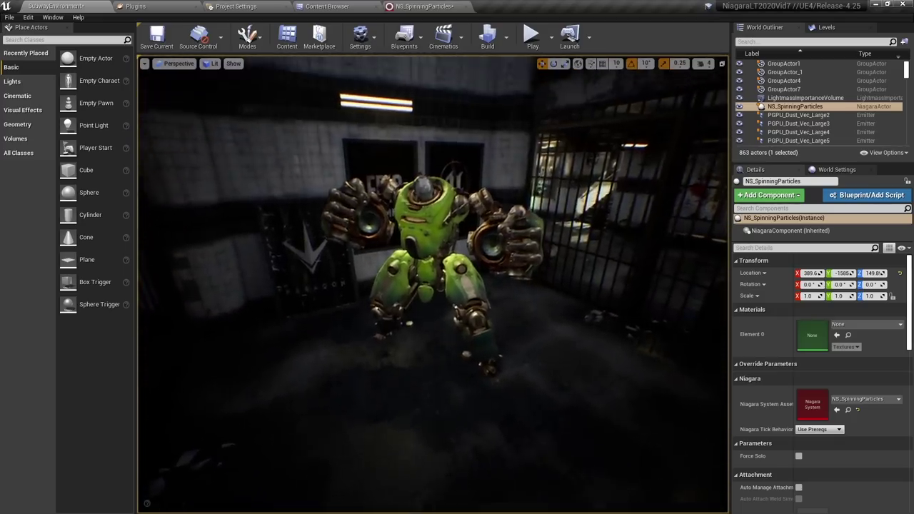
right_drag(515, 308, 516, 308)
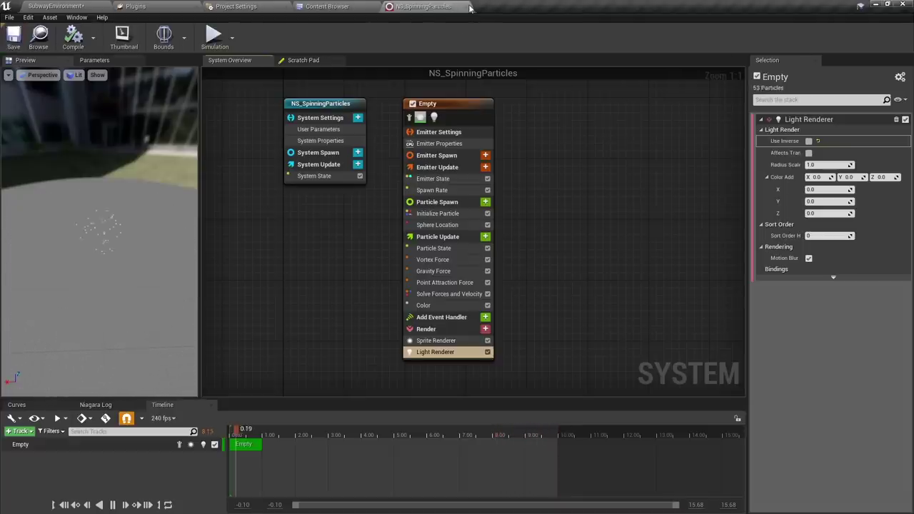
click(470, 5)
Step: Create a Niagara system from one Empty emitter and name it NS_DissolveEffect
click(669, 212)
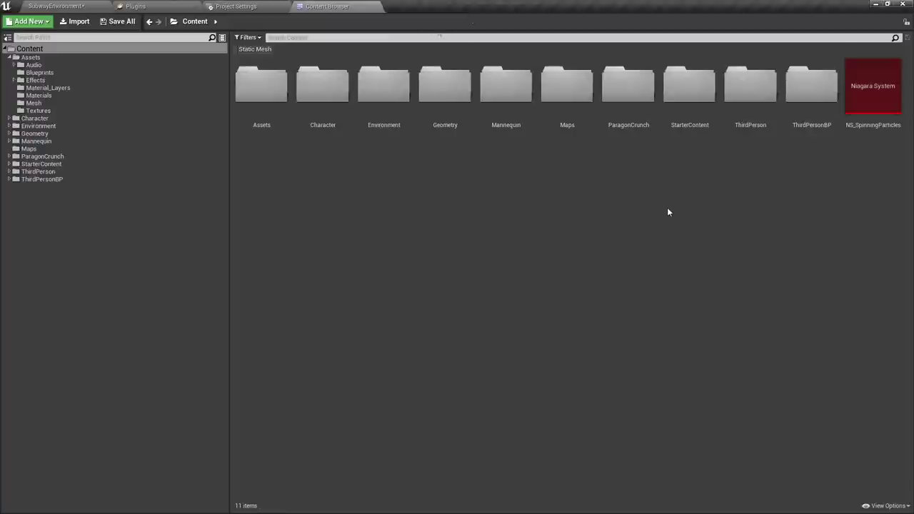
right_click(578, 214)
mouse_move(611, 435)
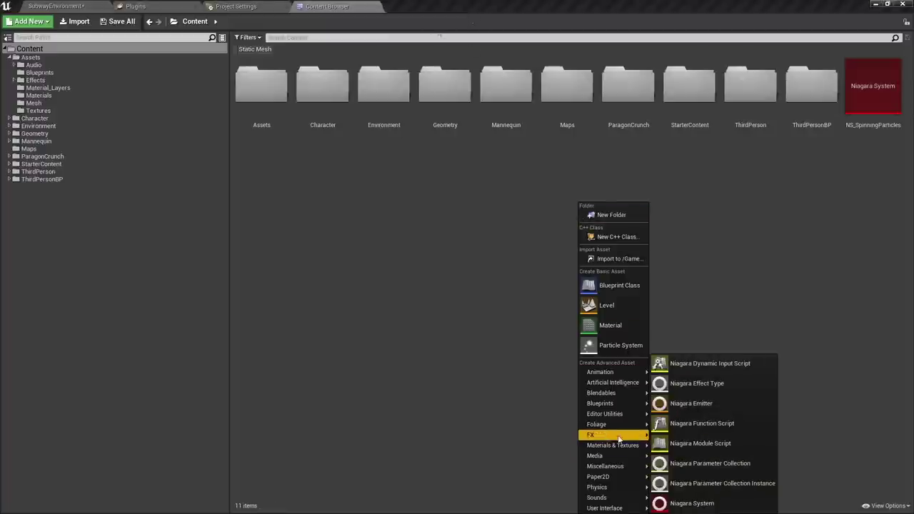
click(707, 504)
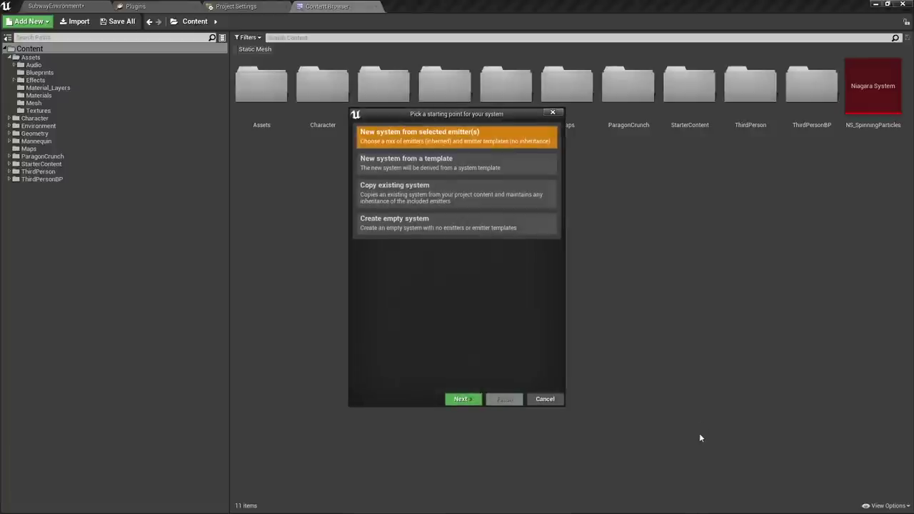
click(463, 398)
click(431, 250)
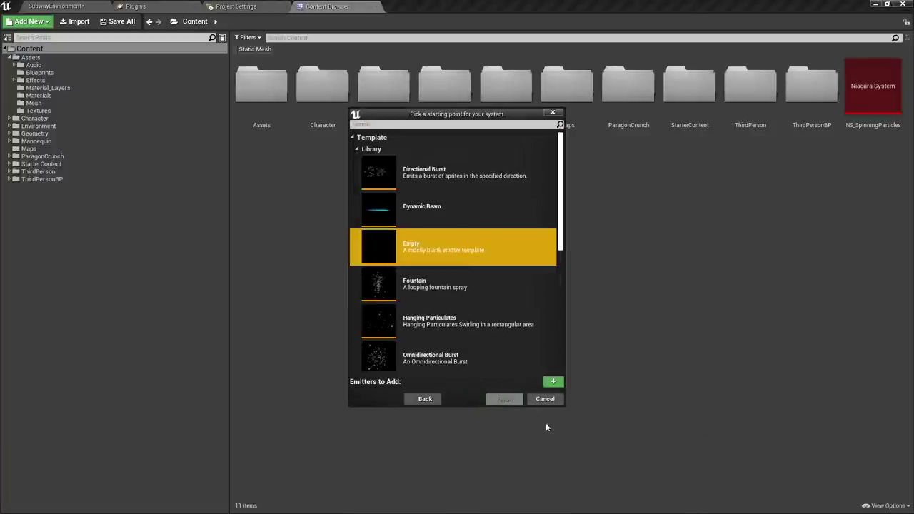
click(554, 382)
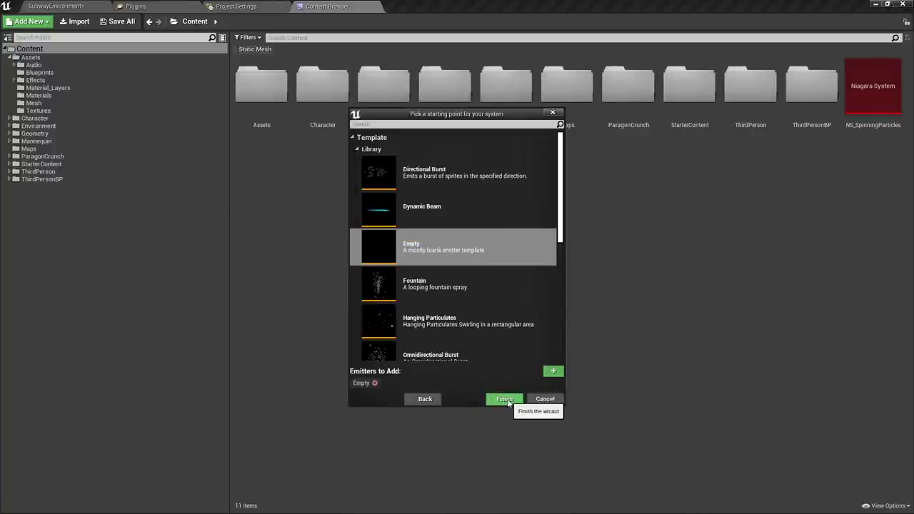
click(500, 399)
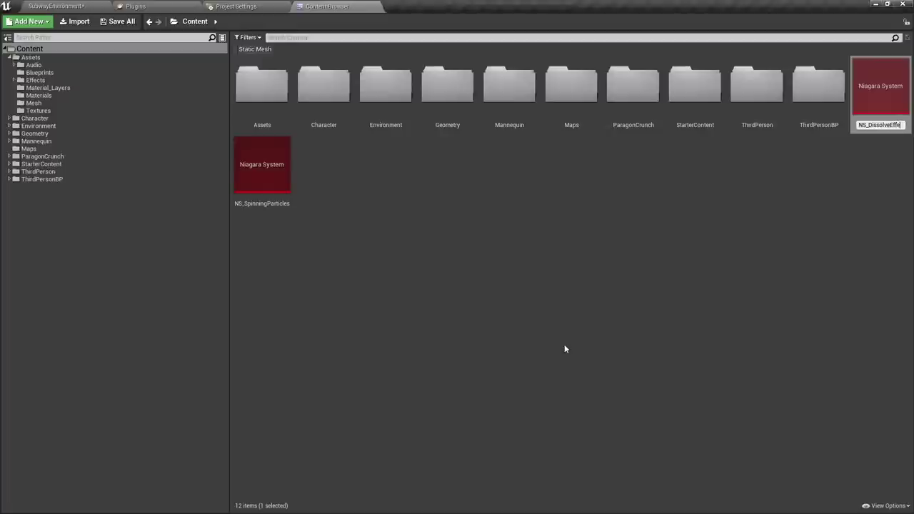
text(NS_DissolveEffect)
key(Return)
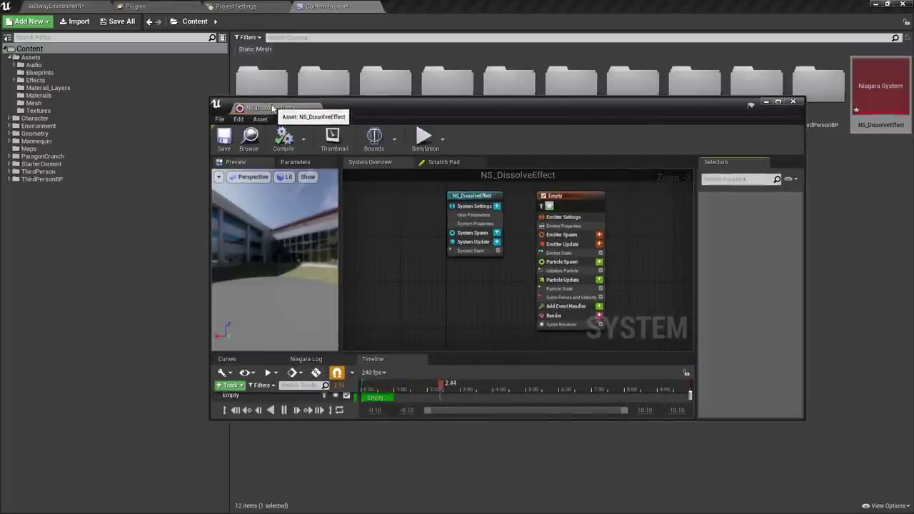
Step: Dock the NS_DissolveEffect editor and add a Spawn Rate module of 80000 to Emitter Update
drag(268, 108, 449, 5)
scroll(384, 204, up, 2)
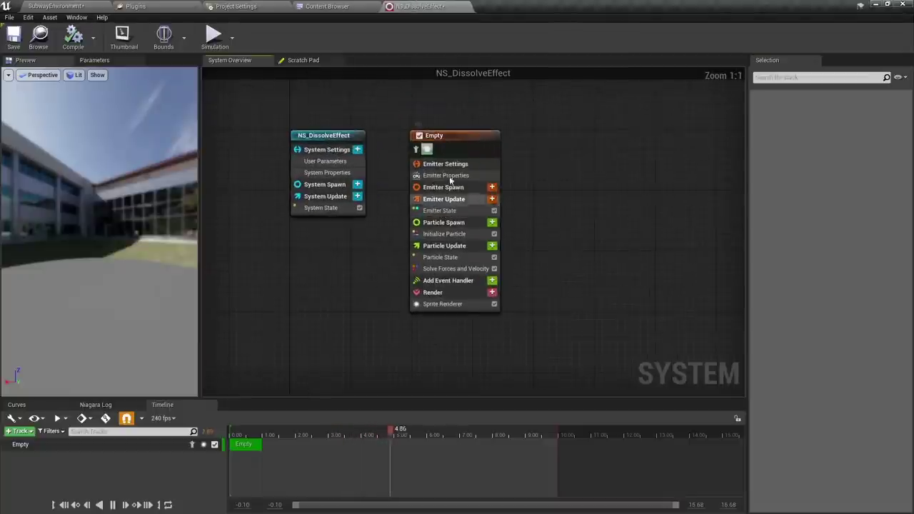
click(492, 200)
text(spawn rate)
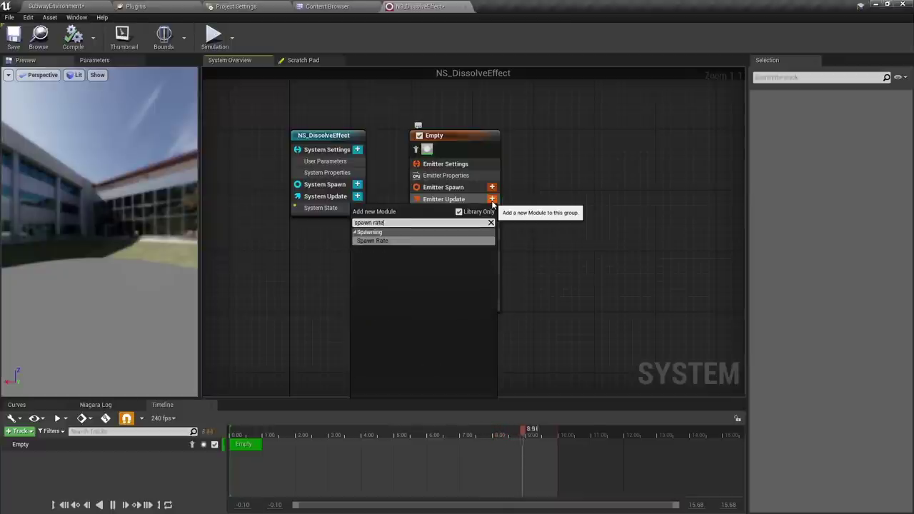
key(Return)
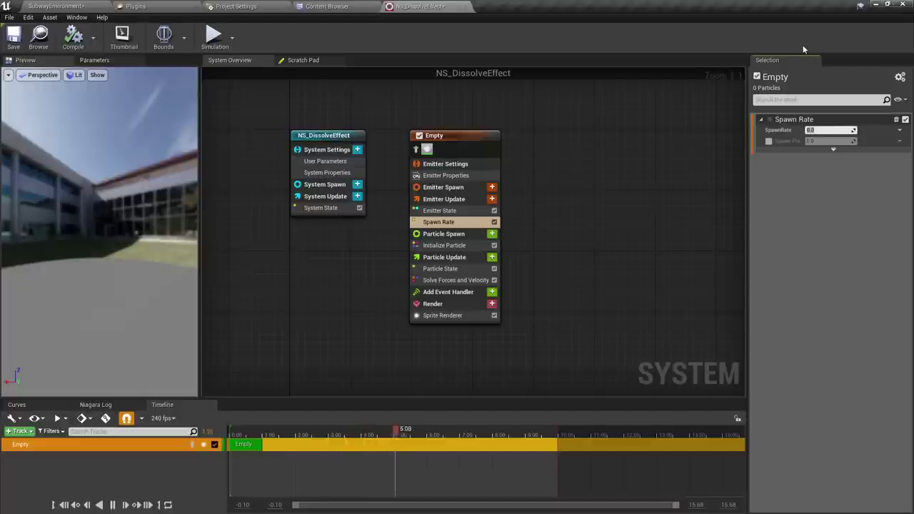
text(80000)
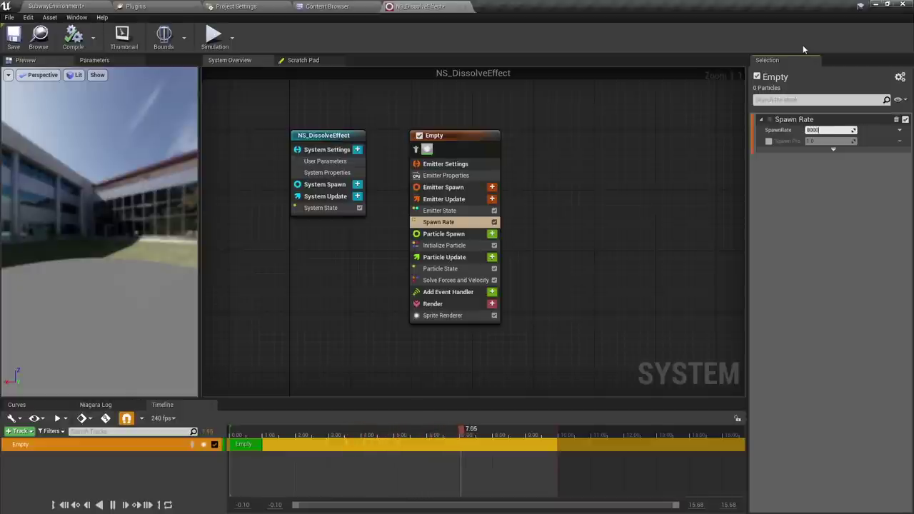
key(Return)
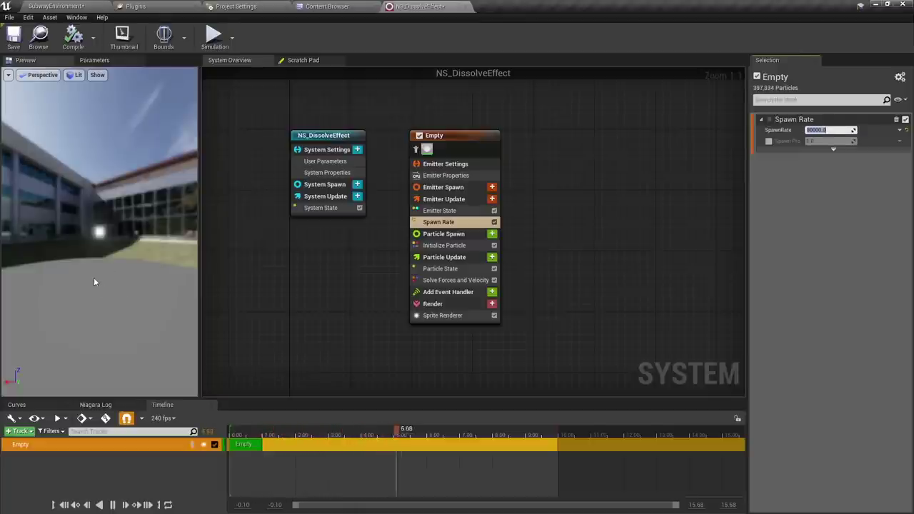
drag(108, 215, 292, 257)
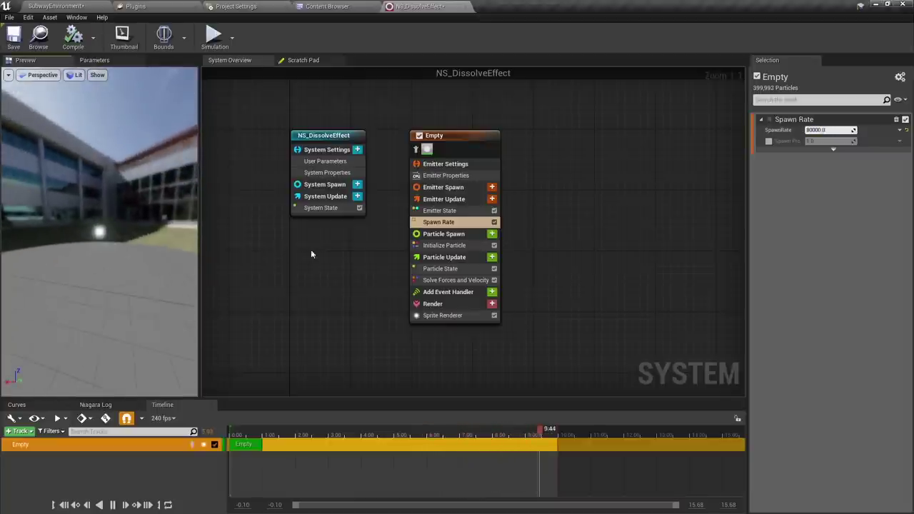
Step: Set the emitter's Sim Target to GPUCompute Sim and enable Fixed Bounds
click(459, 176)
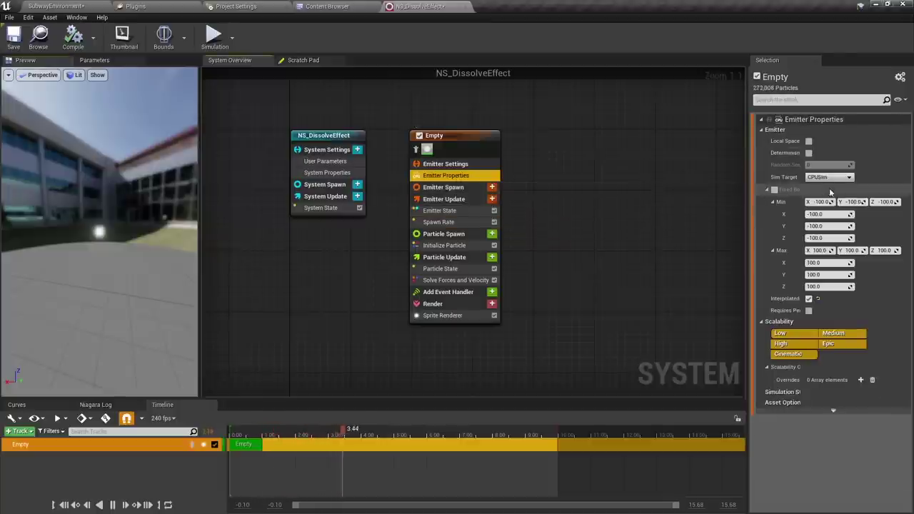
click(828, 177)
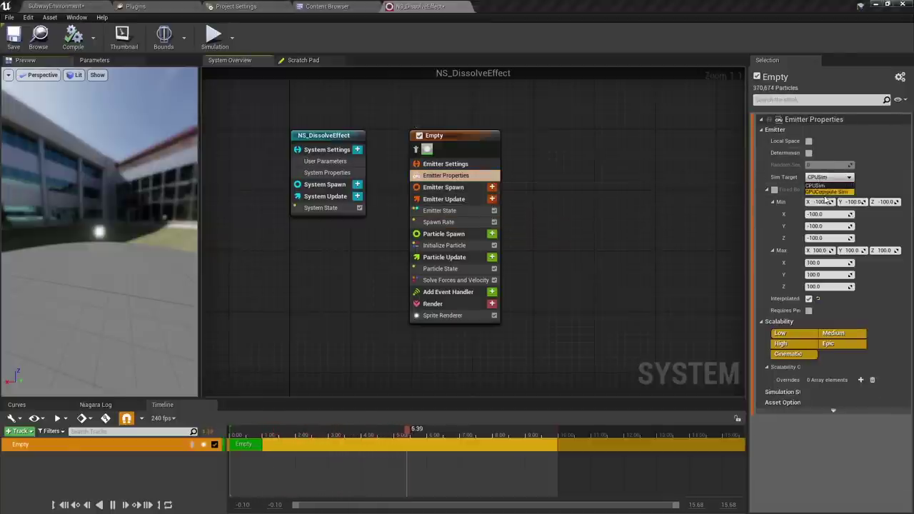
click(828, 200)
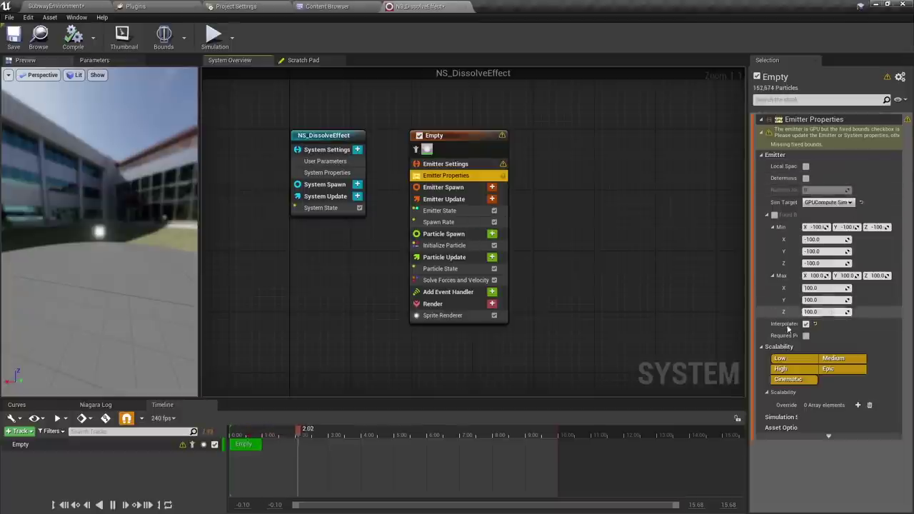
click(774, 215)
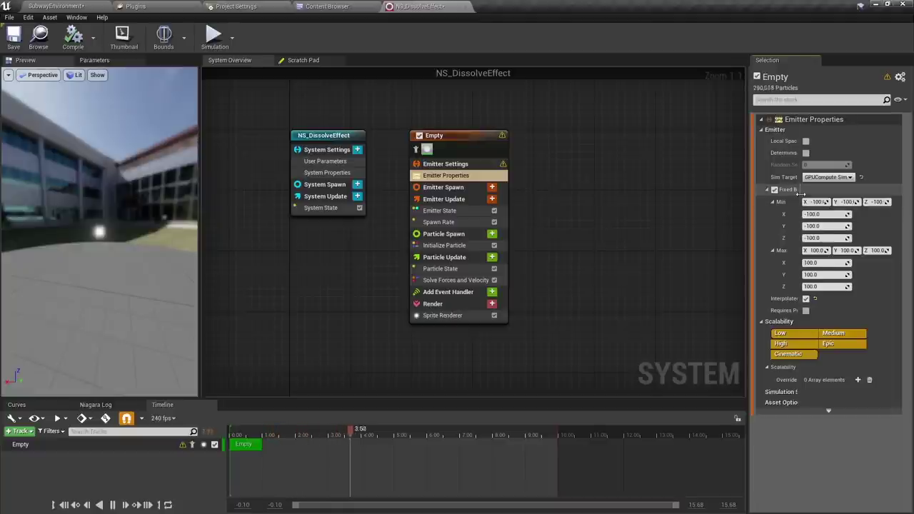
drag(801, 191, 816, 194)
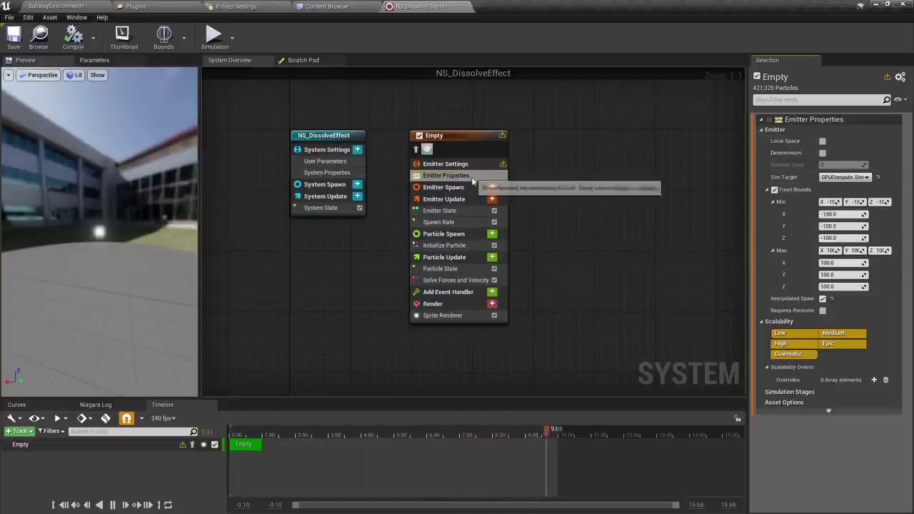
Step: Add the Initialize Mesh Reproduction Sprite module to the emitter's Particle Spawn stage
click(455, 246)
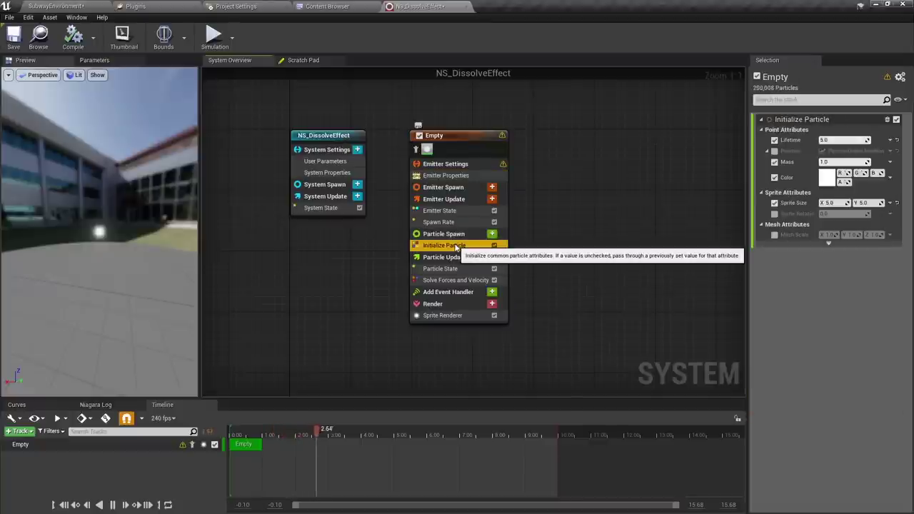
click(492, 235)
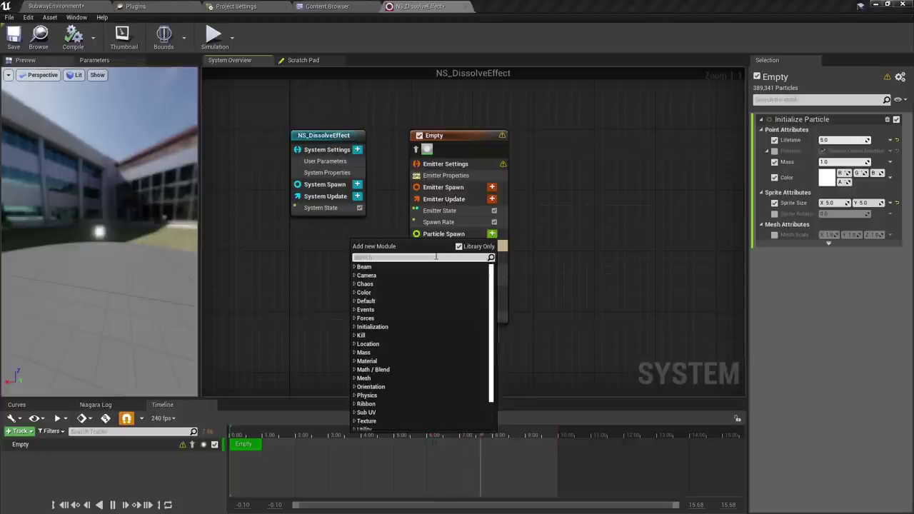
text(reproduc)
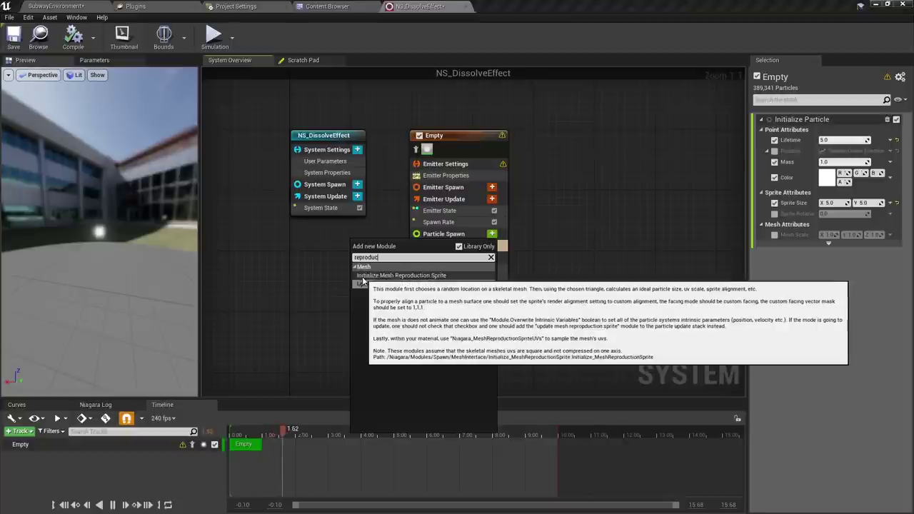
mouse_move(379, 279)
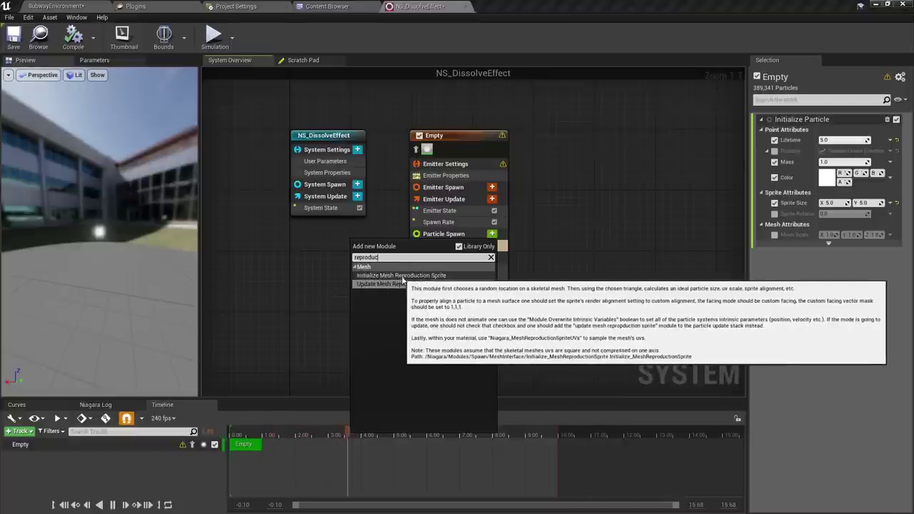
click(444, 278)
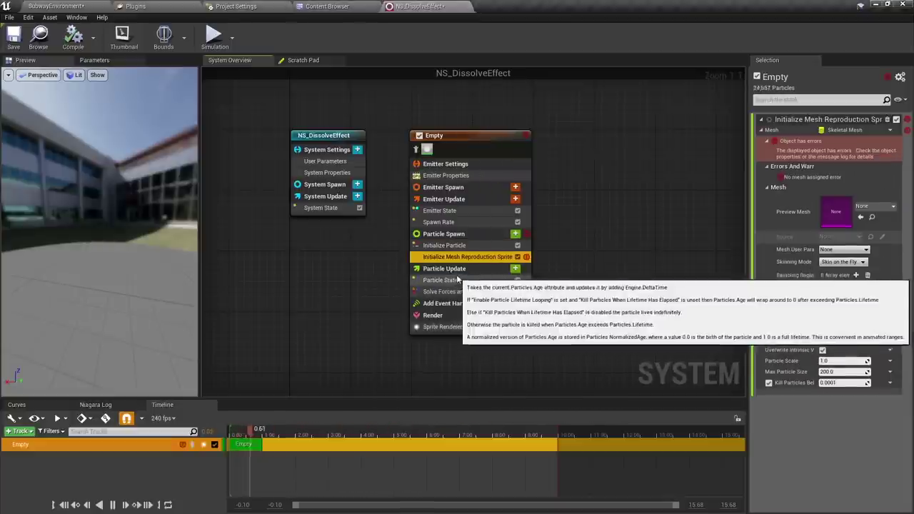
Step: Set the sampled Preview Mesh to Crunch_SkeletalMesh, save NS_DissolveEffect, and return to SubwayEnvironment
click(867, 208)
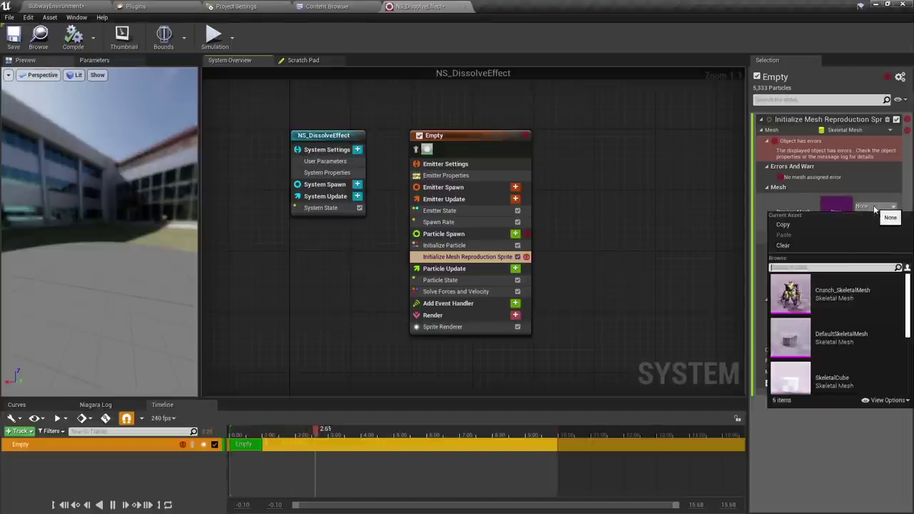
click(862, 293)
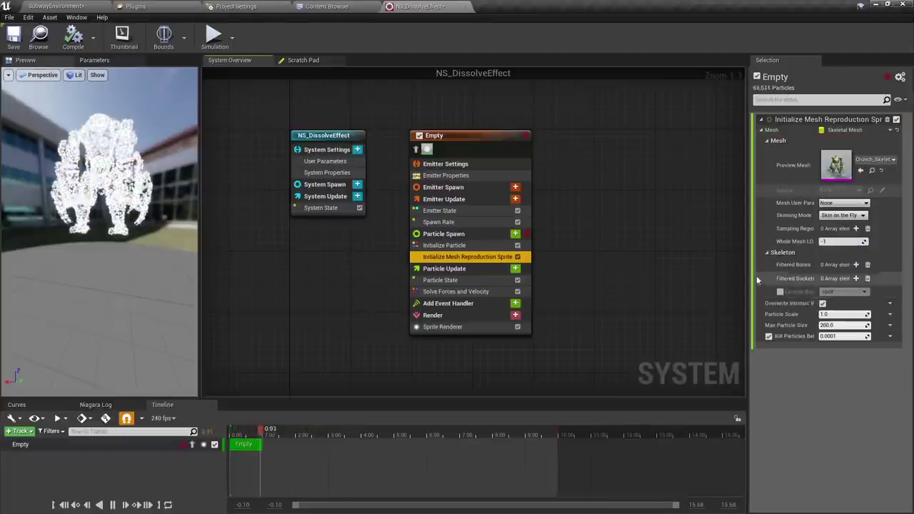
drag(147, 235, 228, 240)
drag(100, 236, 144, 228)
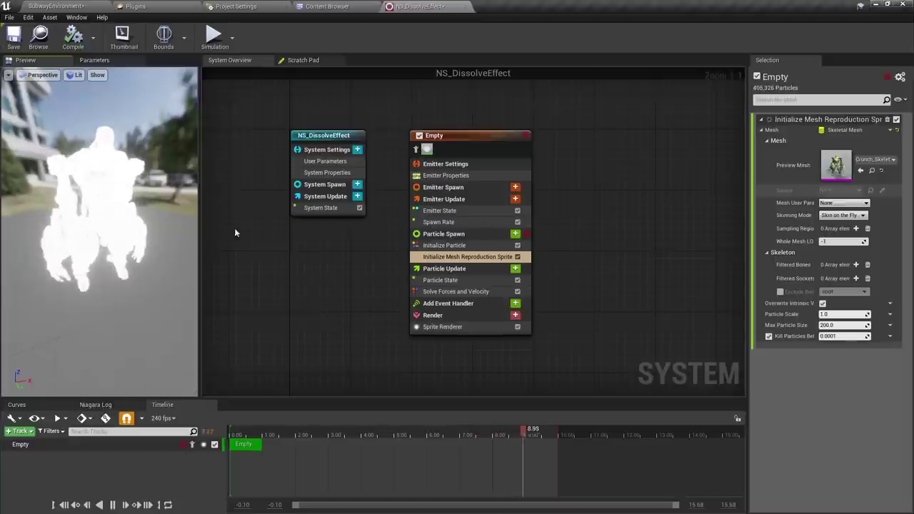
drag(134, 131, 118, 133)
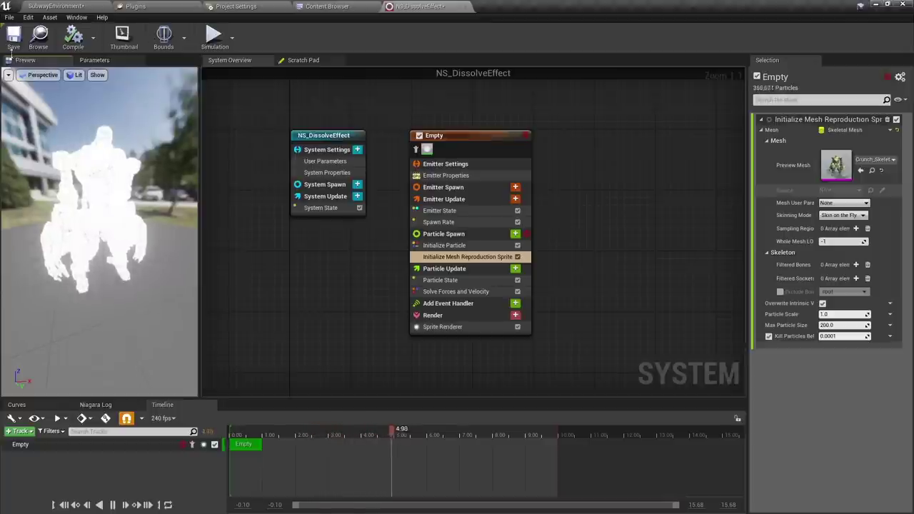
click(13, 43)
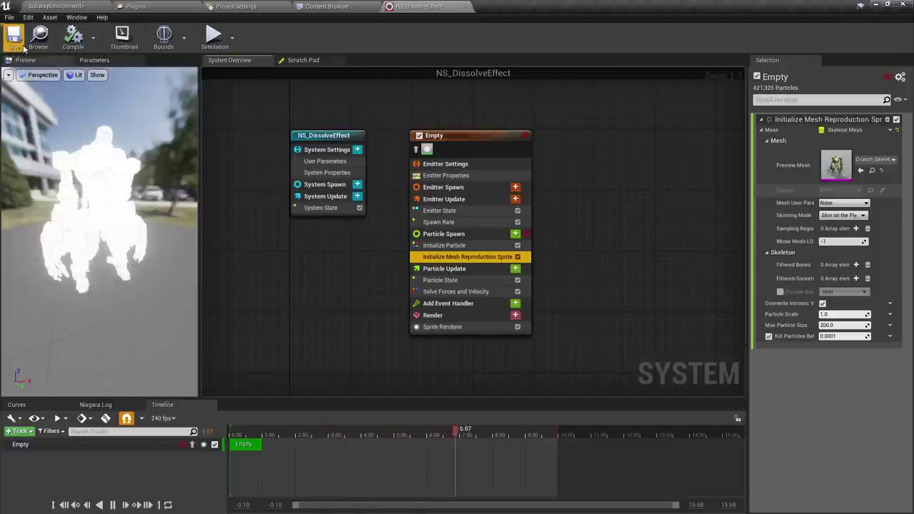
click(56, 5)
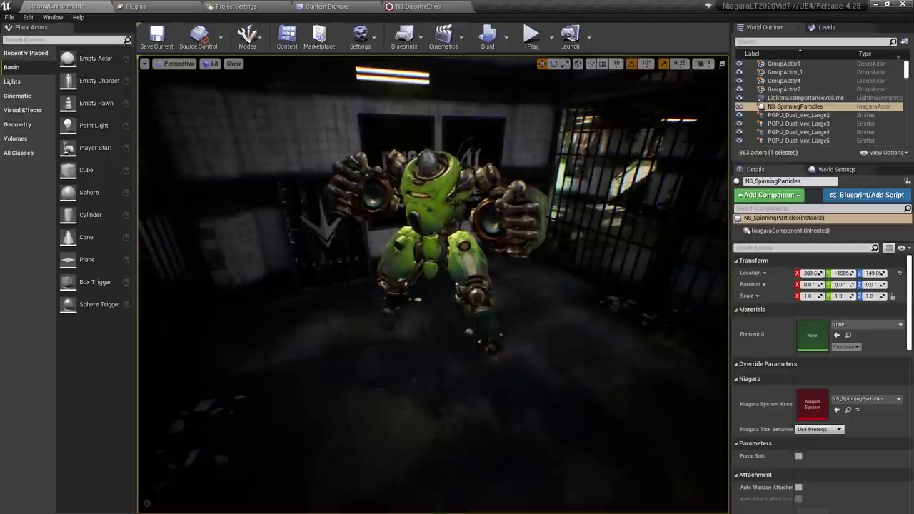
Step: Give the ThirdPersonCharacter a Niagara Particle System component running NS_DissolveEffect
click(424, 187)
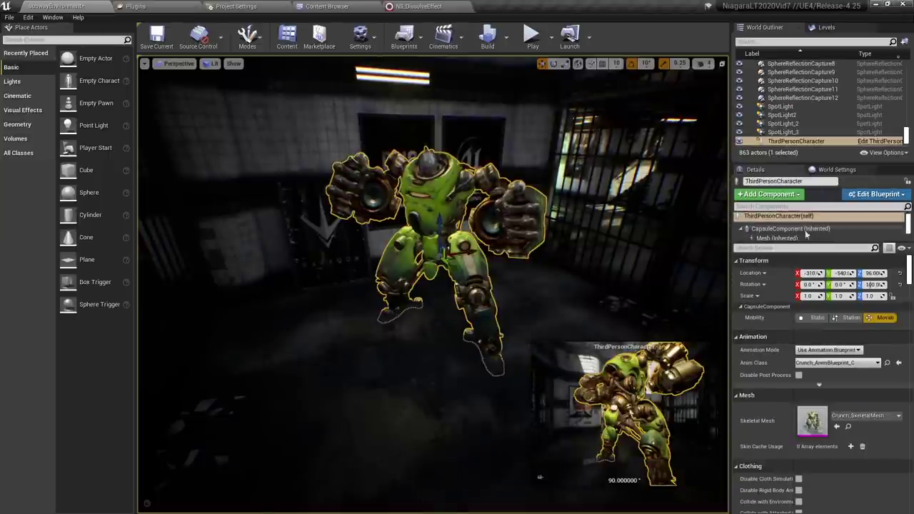
click(790, 196)
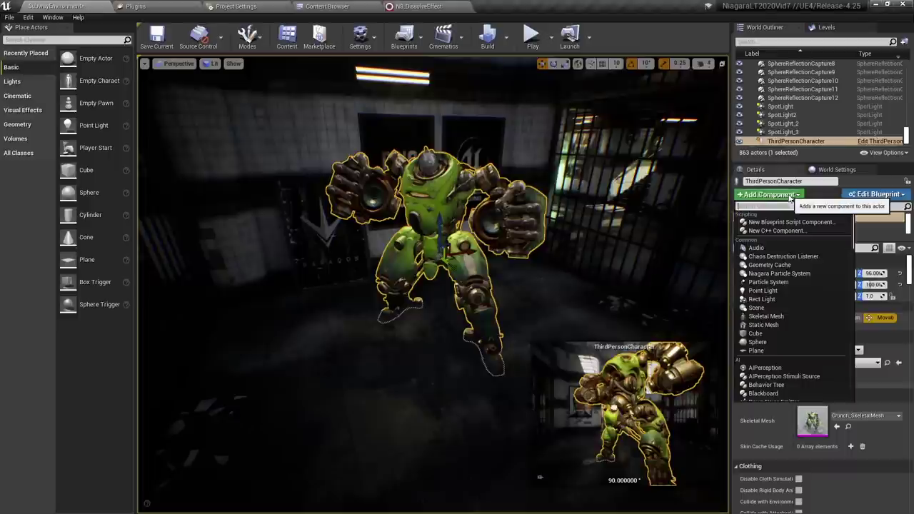
text(niagara)
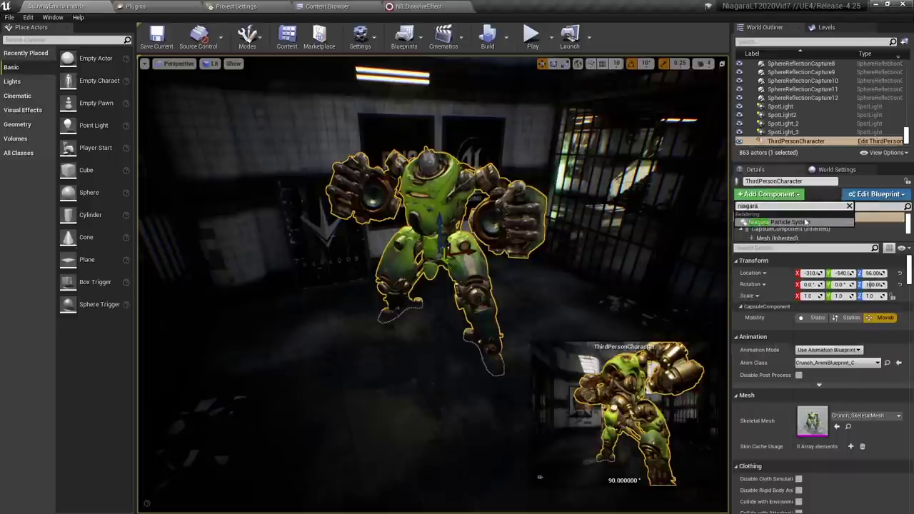
click(785, 222)
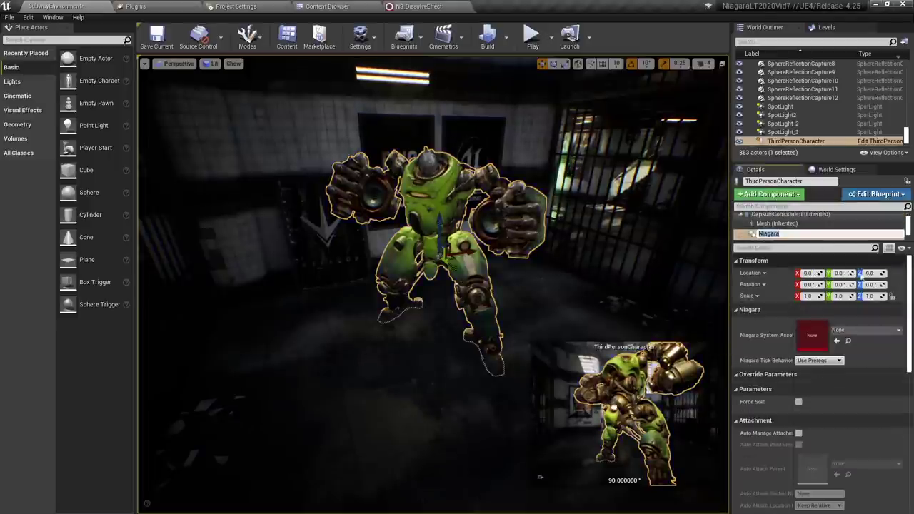
click(856, 330)
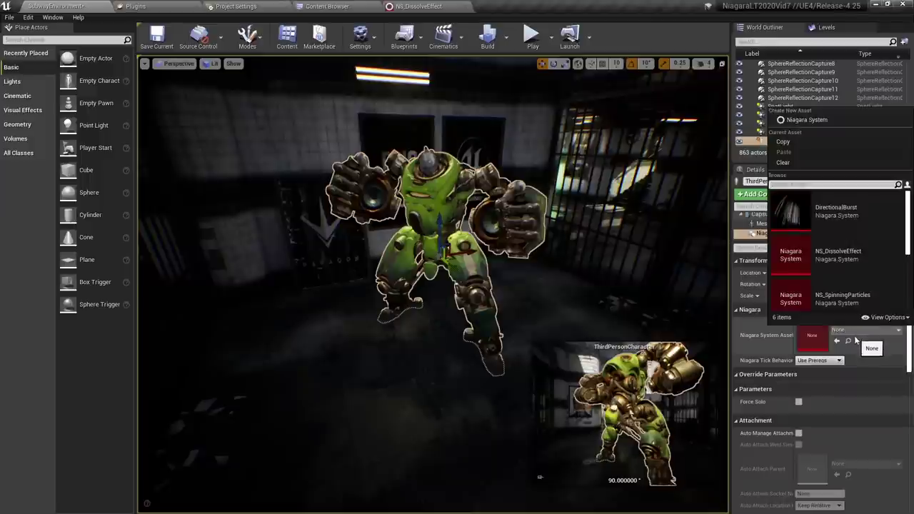
click(858, 256)
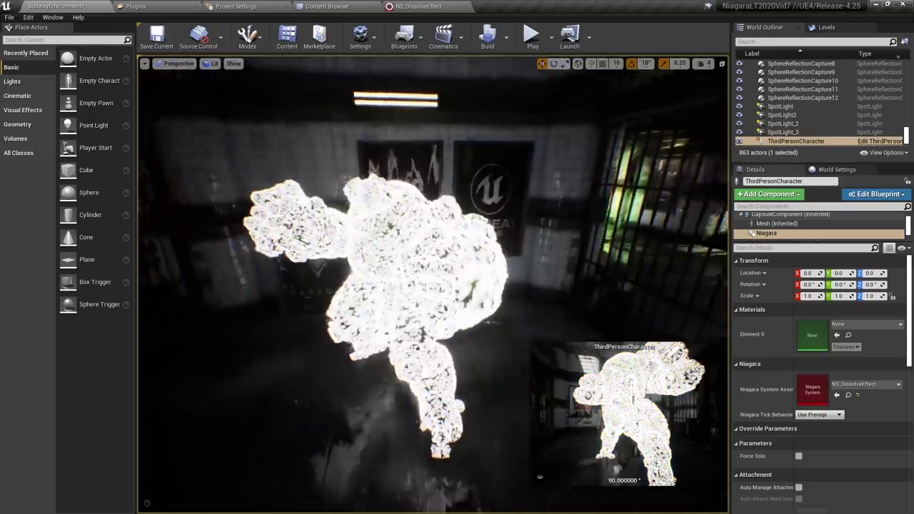
Step: Play-test the level to see the particle effect on the character, then reopen NS_DissolveEffect
key(g)
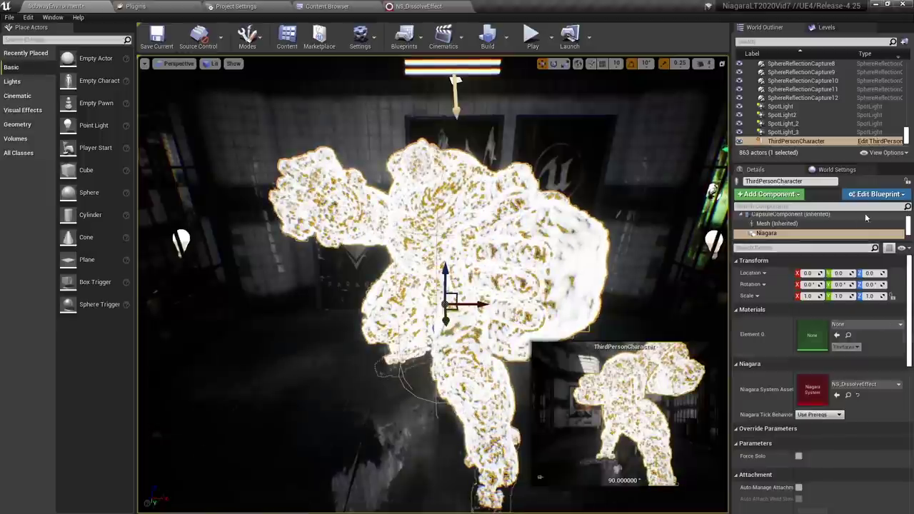
click(793, 234)
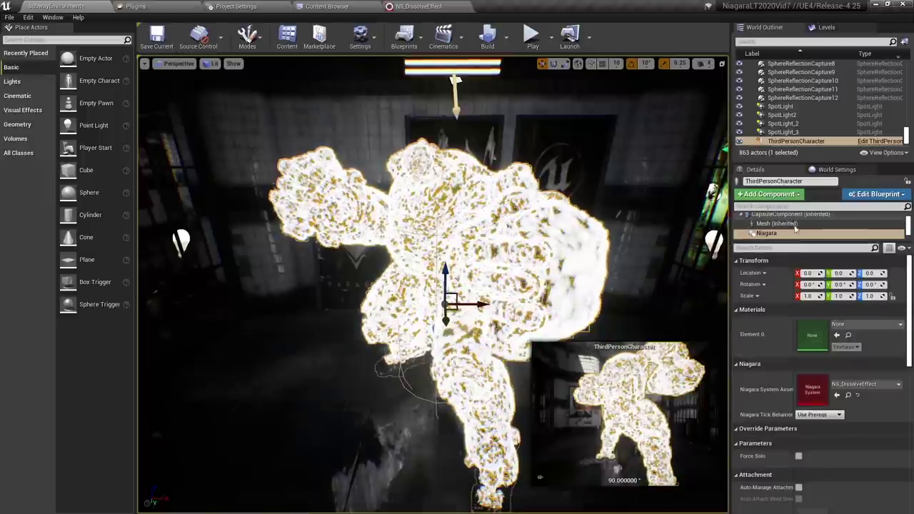
click(533, 36)
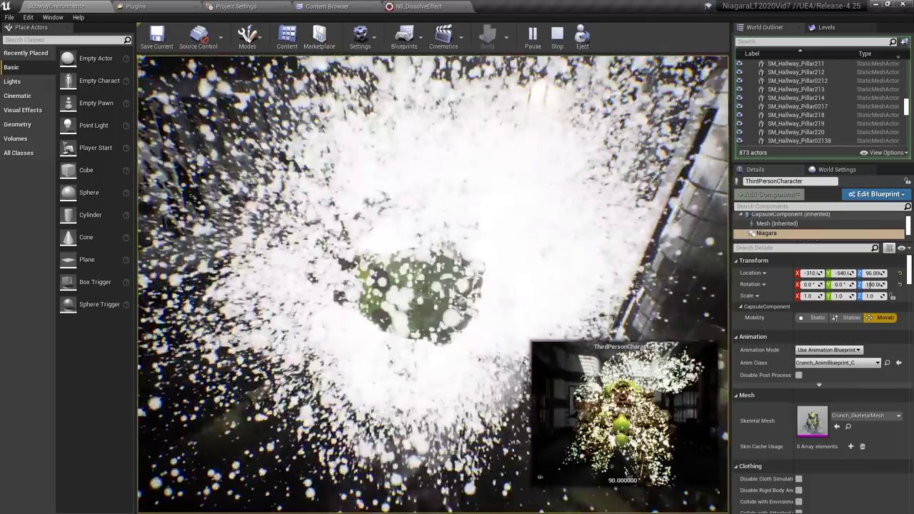
key(Escape)
mouse_move(408, 202)
right_down()
mouse_move(387, 212)
mouse_move(397, 215)
right_up()
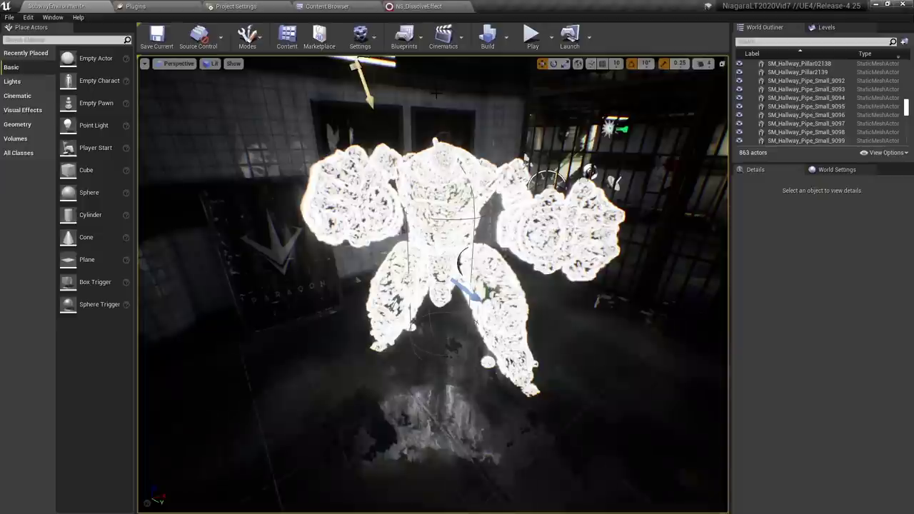
click(447, 5)
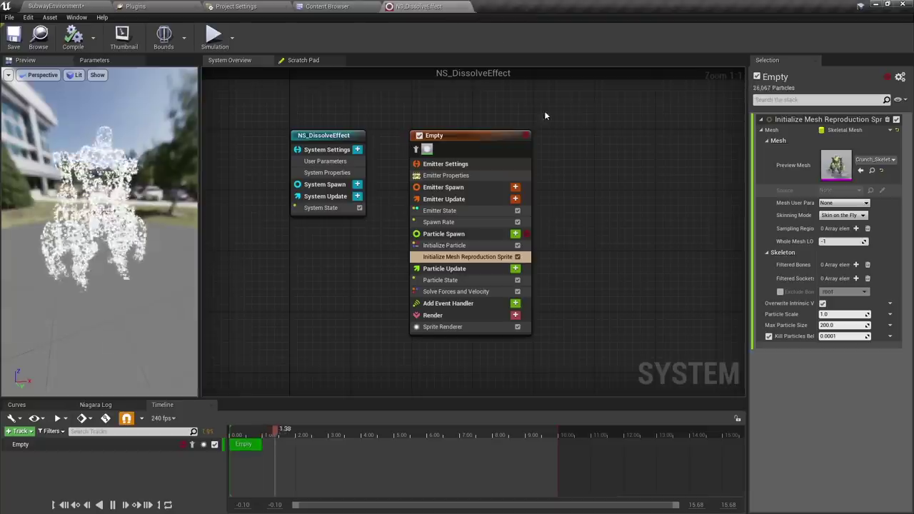
Step: Add Update Mesh Reproduction Sprite to Particle Update sampling Crunch_SkeletalMesh, then return to SubwayEnvironment
click(515, 268)
text(update)
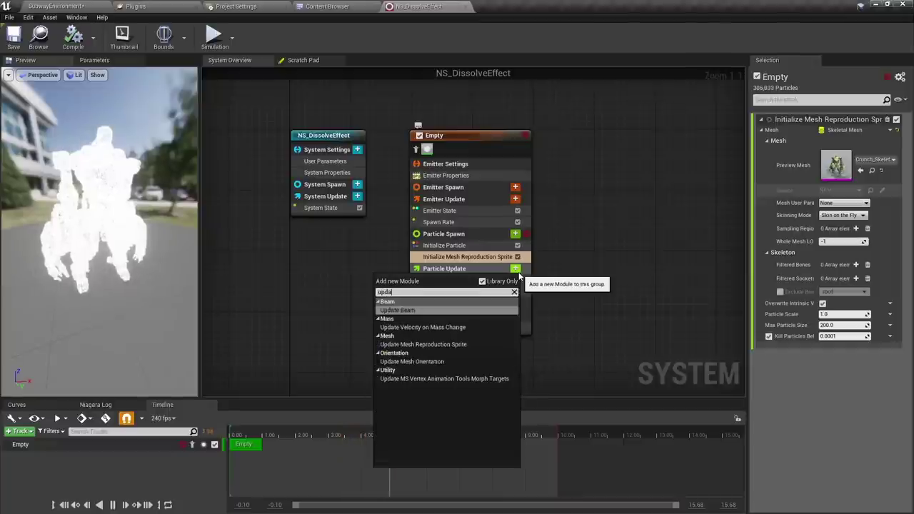
click(433, 345)
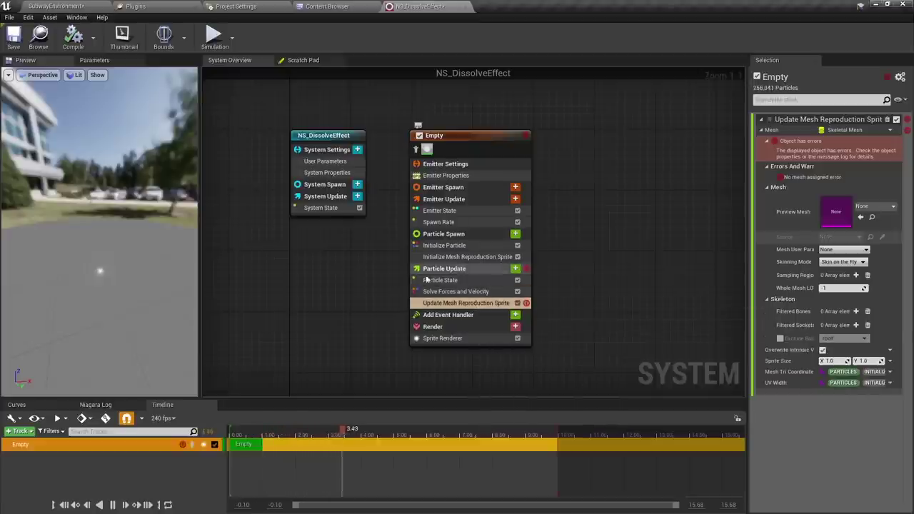
click(878, 207)
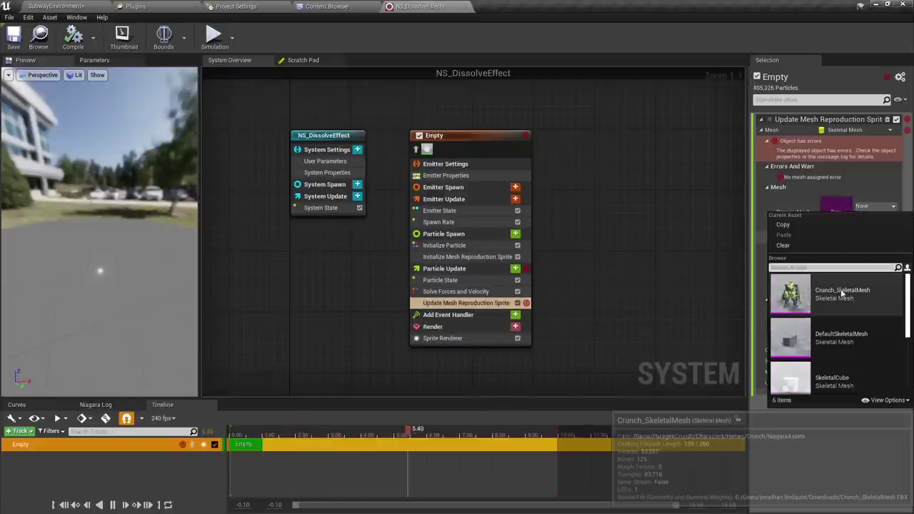
click(836, 294)
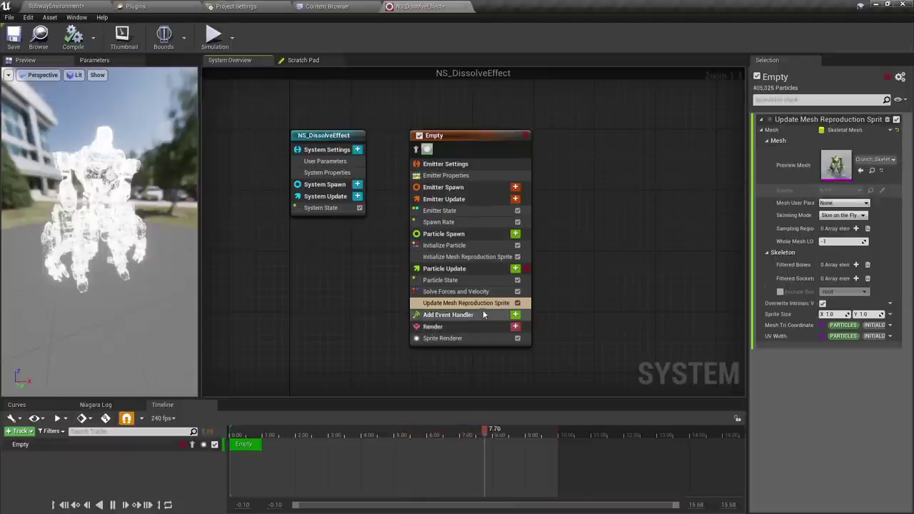
click(54, 6)
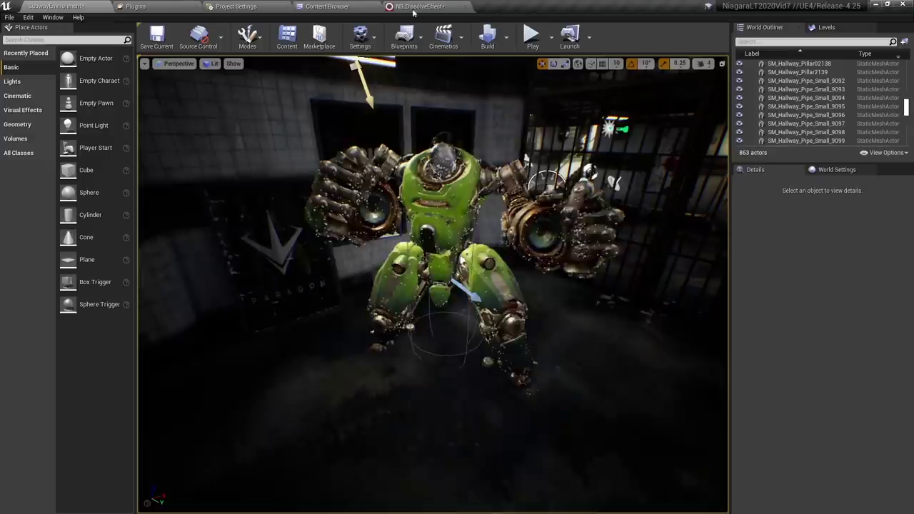
Step: Play the subway level and take control of the game view
click(531, 34)
click(521, 183)
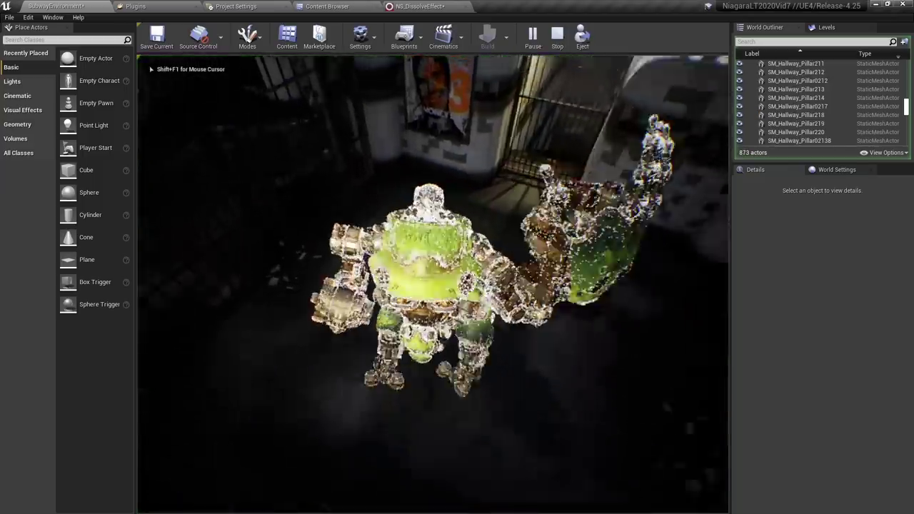